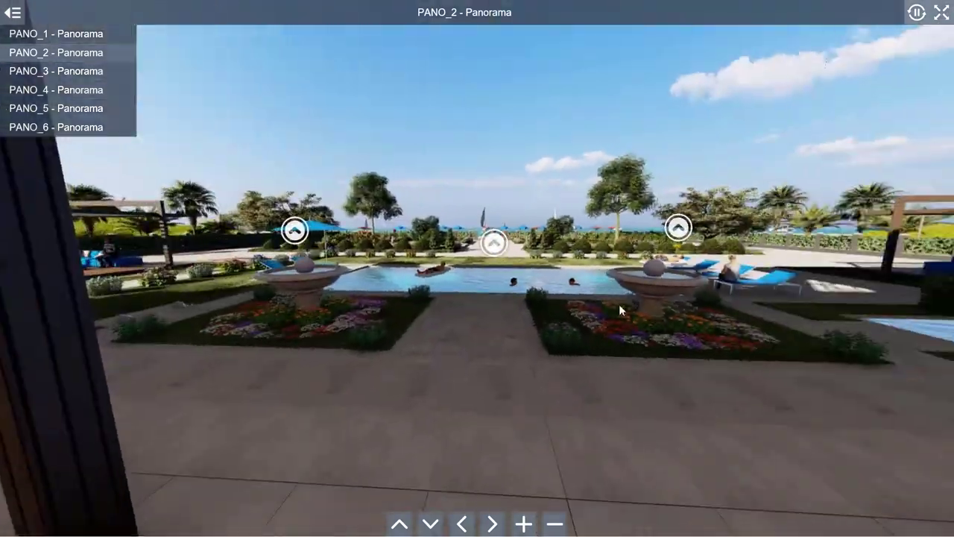
Preview the finished virtual tour by moving through its linked panorama hotspots and looking around the garden scenes
left_click(294, 230)
left_click_drag(834, 348, 604, 231)
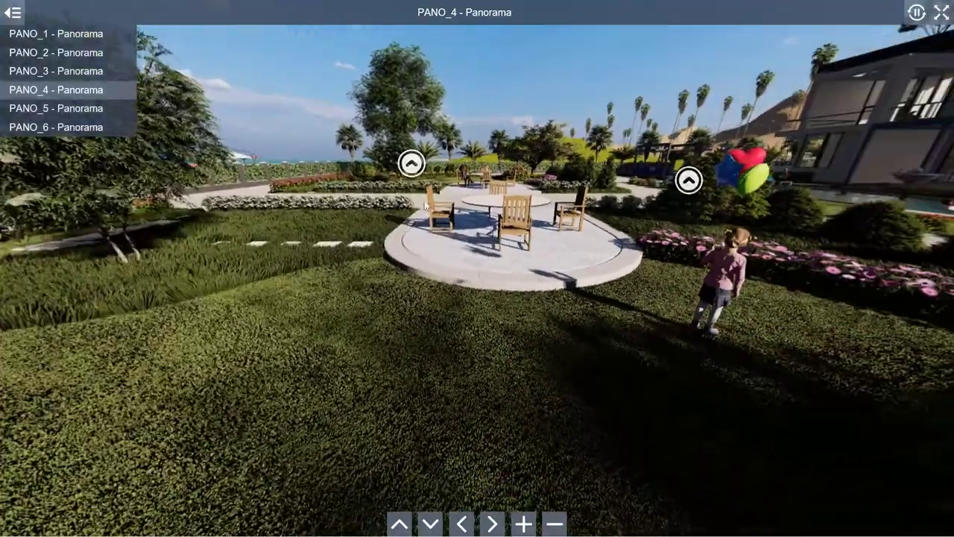
left_click(412, 164)
left_click_drag(639, 210, 398, 171)
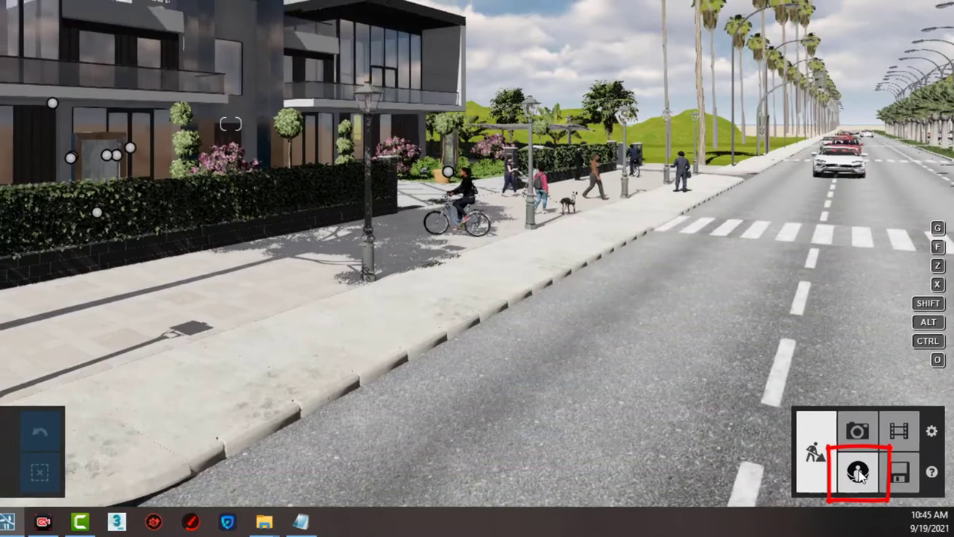
Enter 360 Panorama mode, frame the villa's rear facade from across the pool, and store the camera in the first slot
left_click(859, 472)
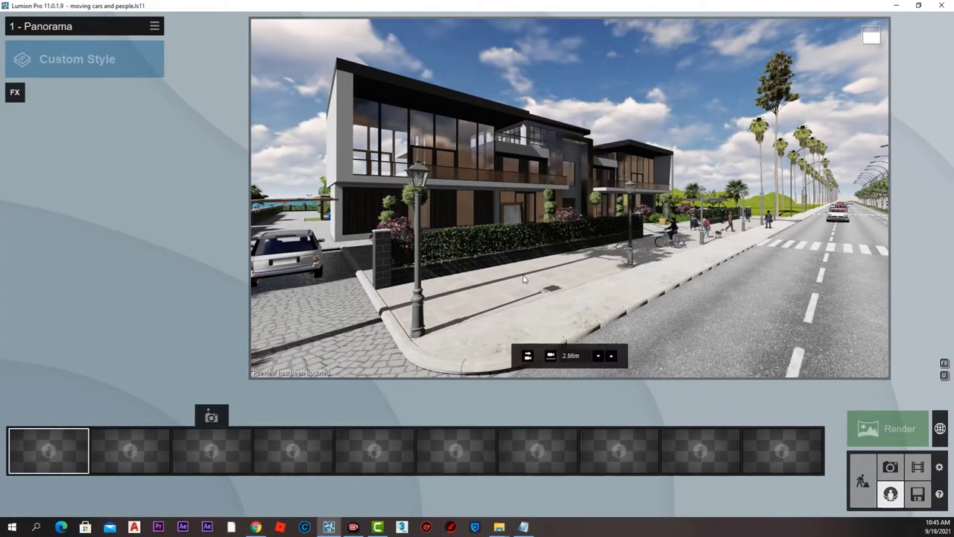
key("a")
key("w")
right_click_drag(523, 279, 657, 273)
key("w")
key("d")
key("a")
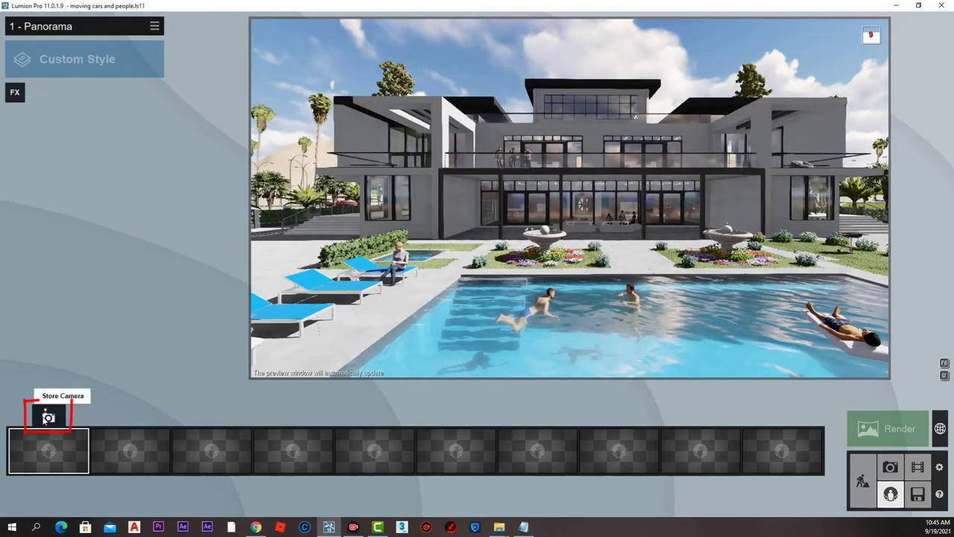
left_click(47, 417)
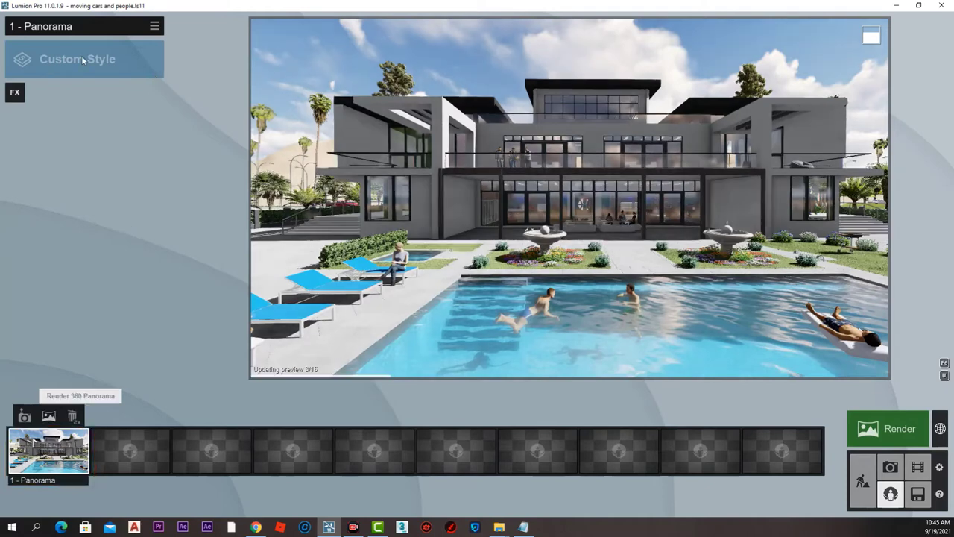
Look over the style and featured effects available for the panorama without adding any
mouse_move(81, 59)
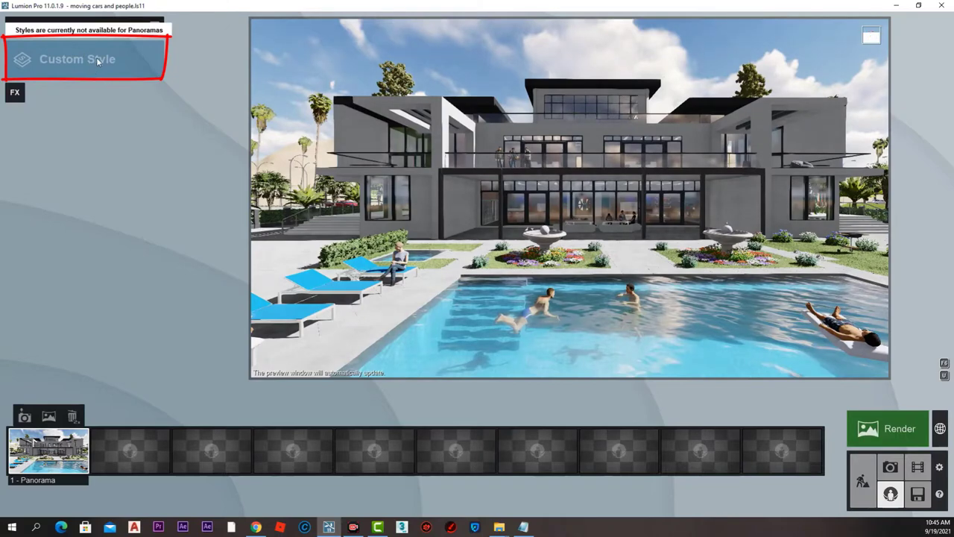
left_click(14, 92)
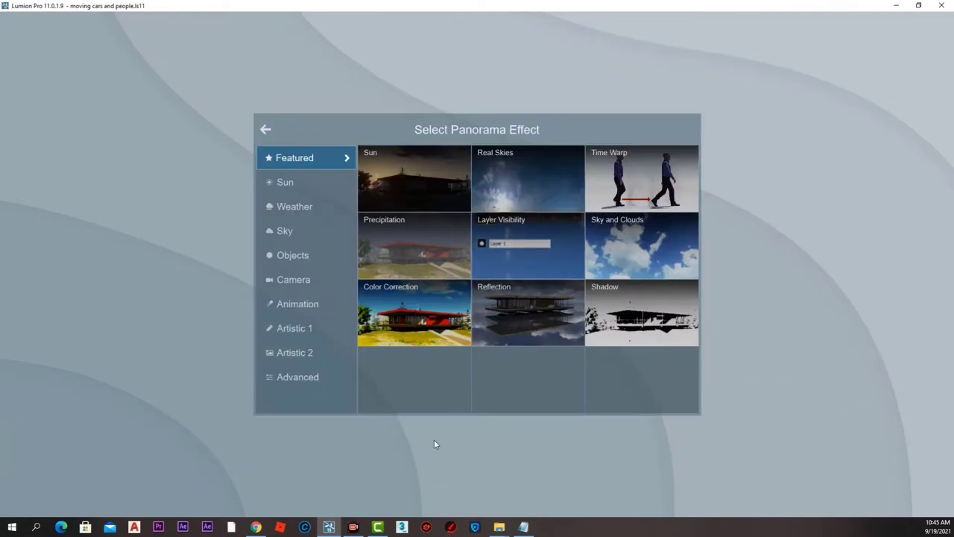
left_click(266, 131)
Copy the effects of the BACK photo, which uses the Daytime style, in Photo mode
mouse_move(345, 316)
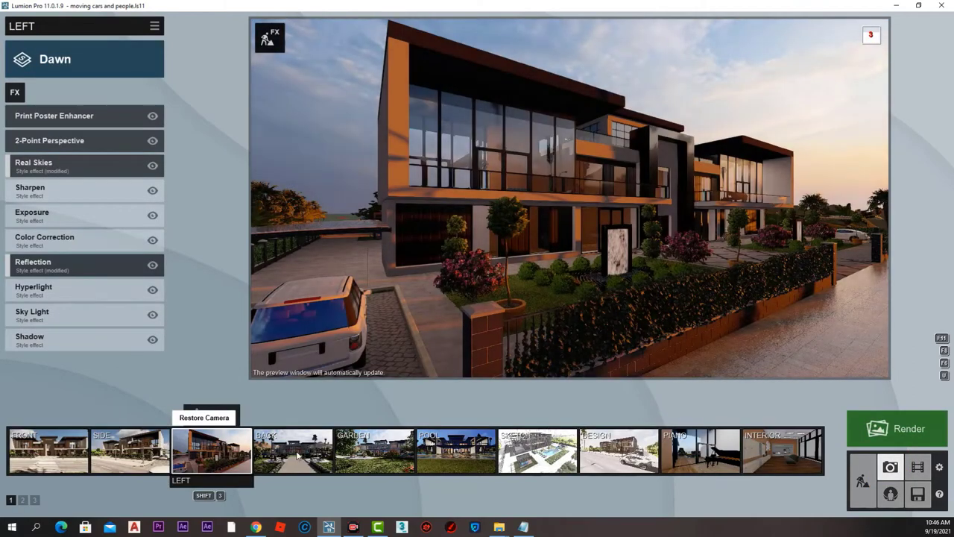
left_click(297, 455)
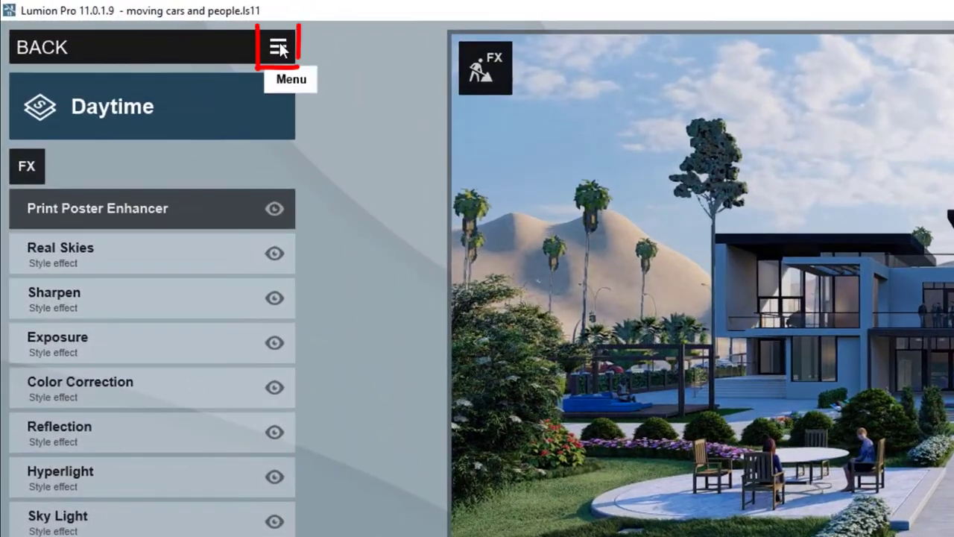
left_click(279, 49)
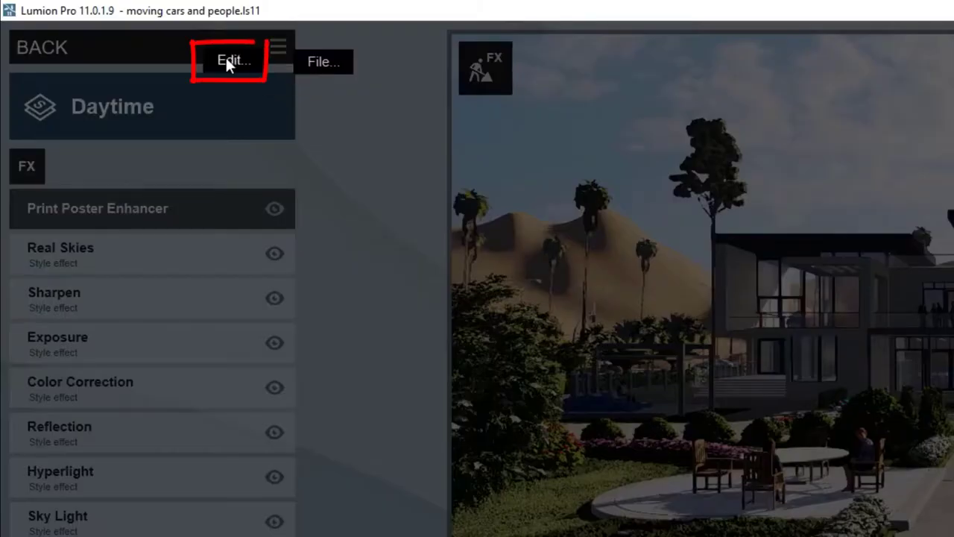
mouse_move(226, 58)
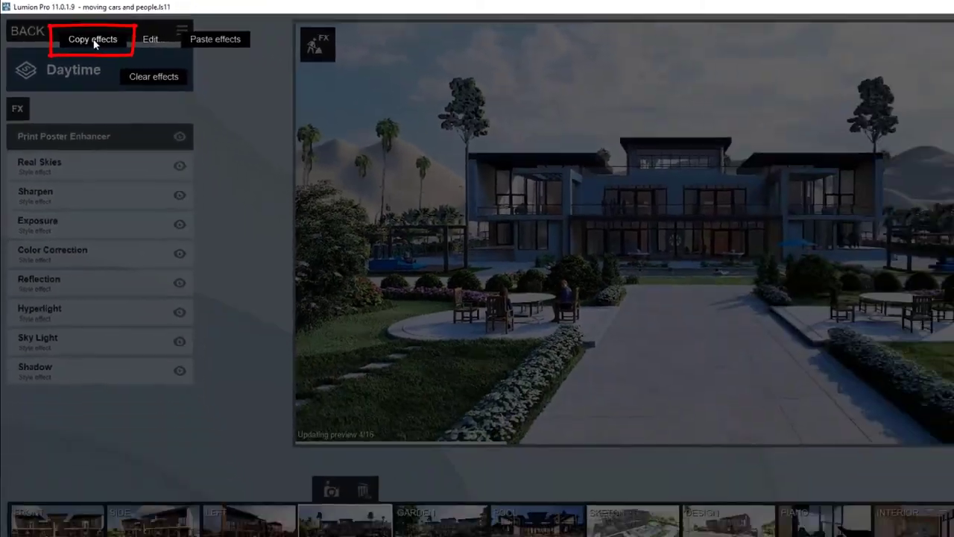
left_click(138, 58)
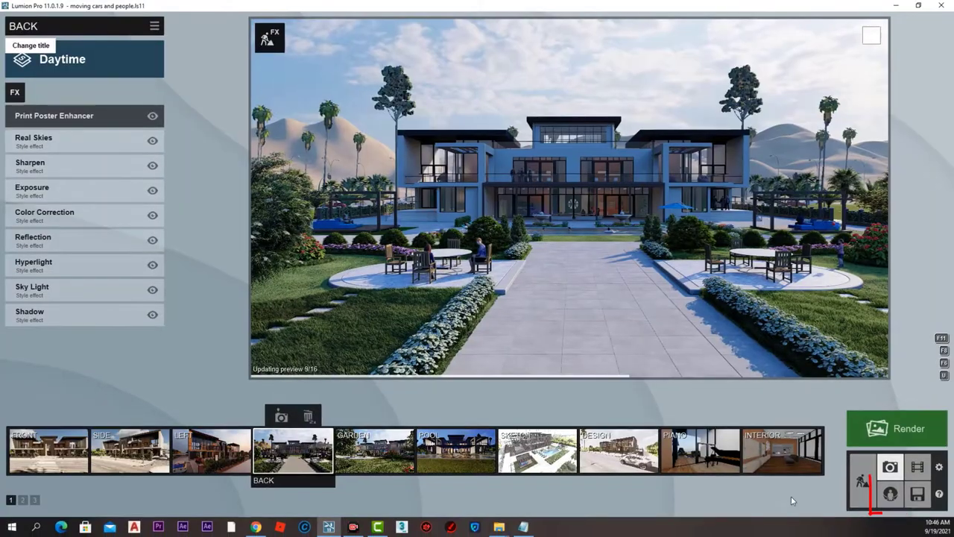
Return to 360 Panorama mode and paste the copied effects onto the first panorama
left_click(891, 494)
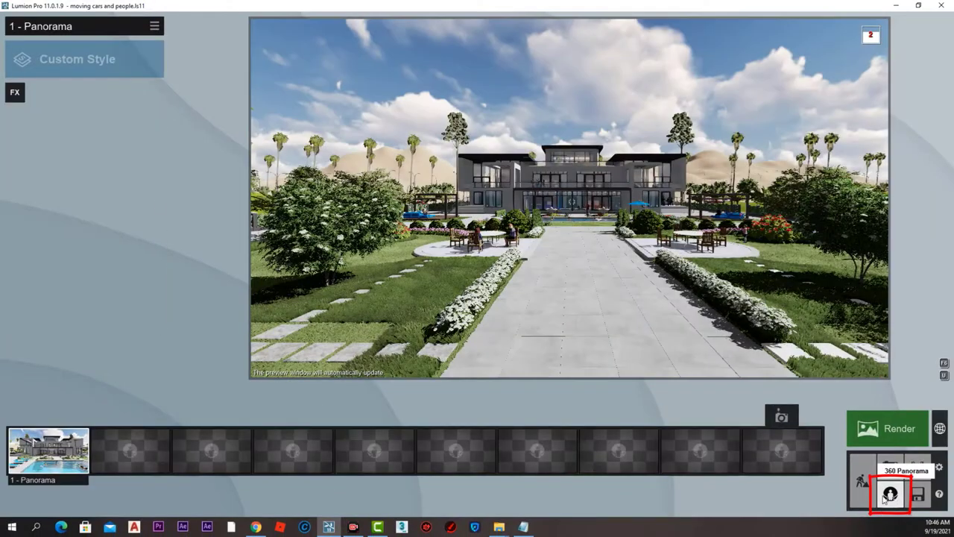
left_click(154, 28)
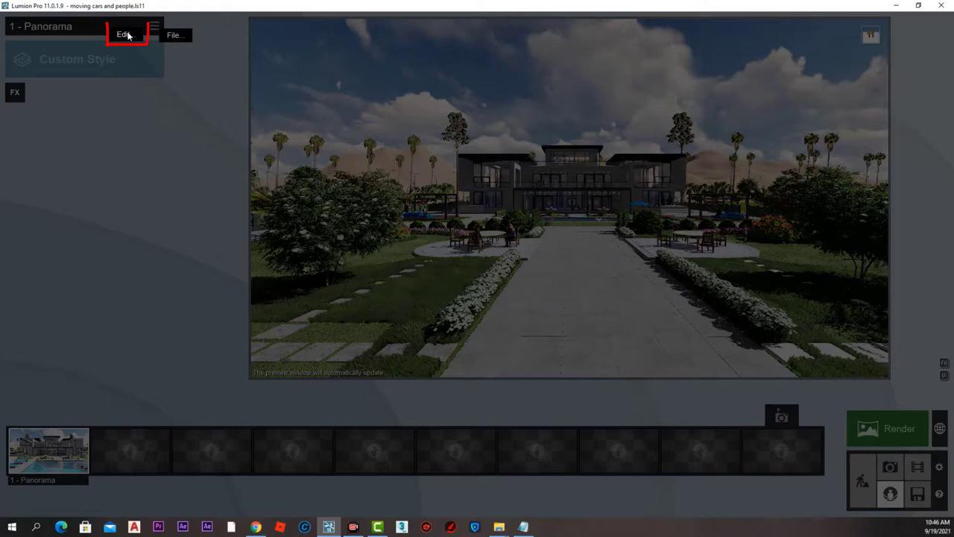
mouse_move(124, 35)
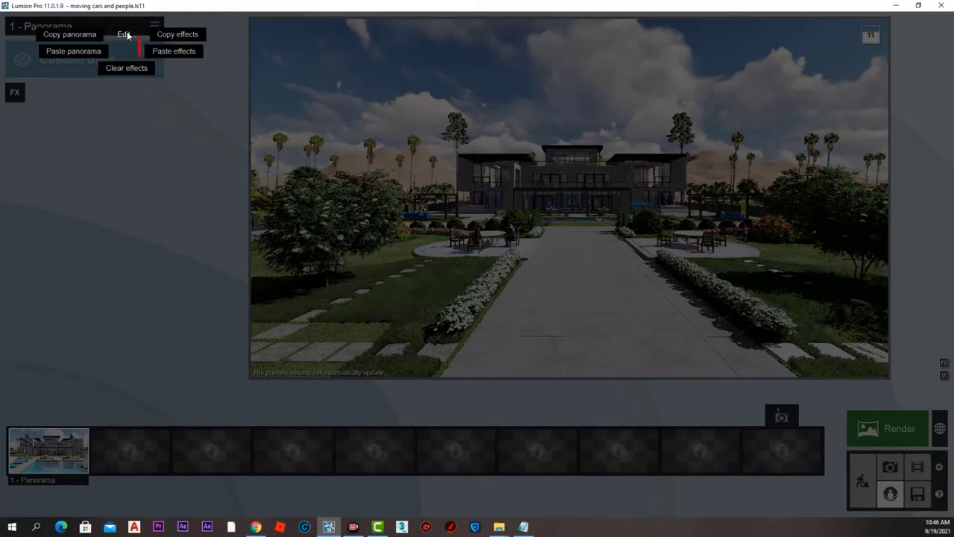
left_click(183, 51)
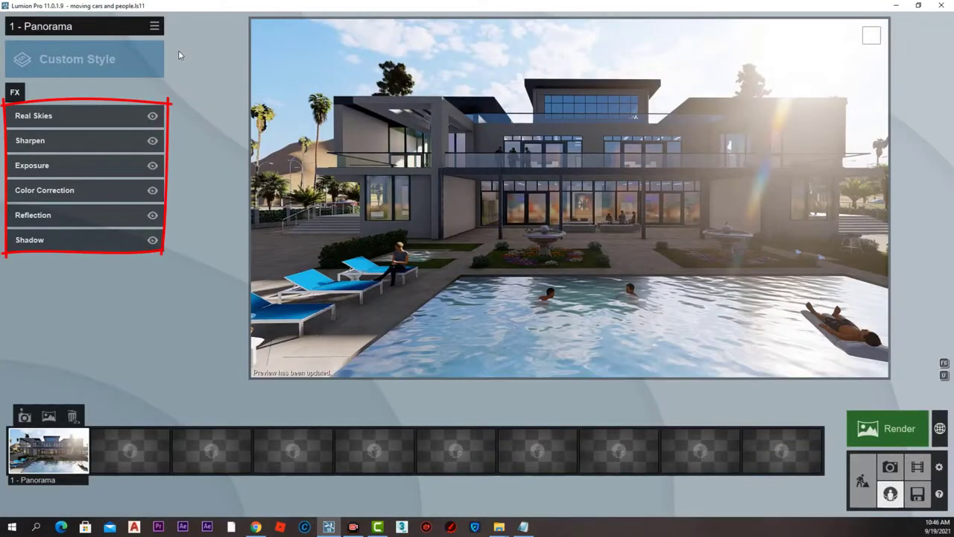
Level the panorama camera to a horizontal eye level and set its eye height to 2 m
mouse_move(390, 183)
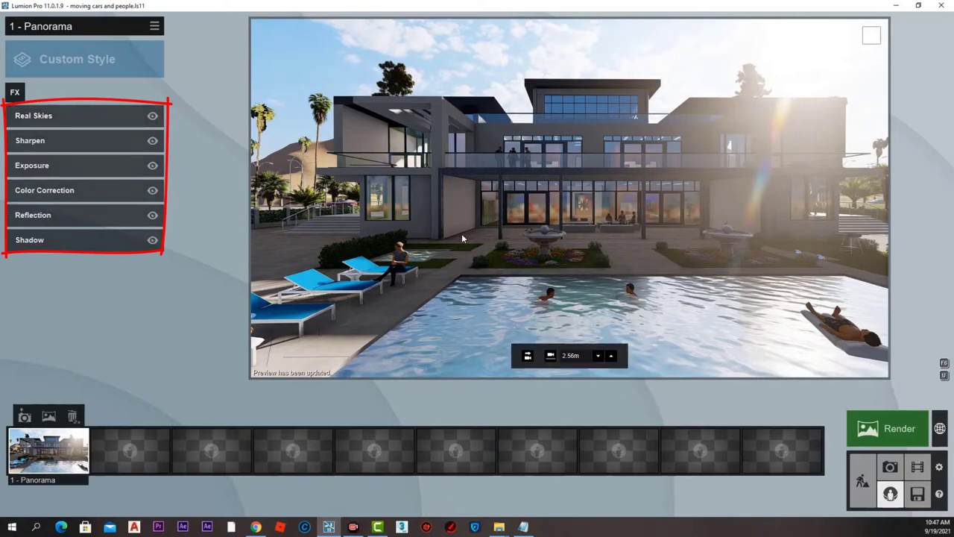
left_click(551, 359)
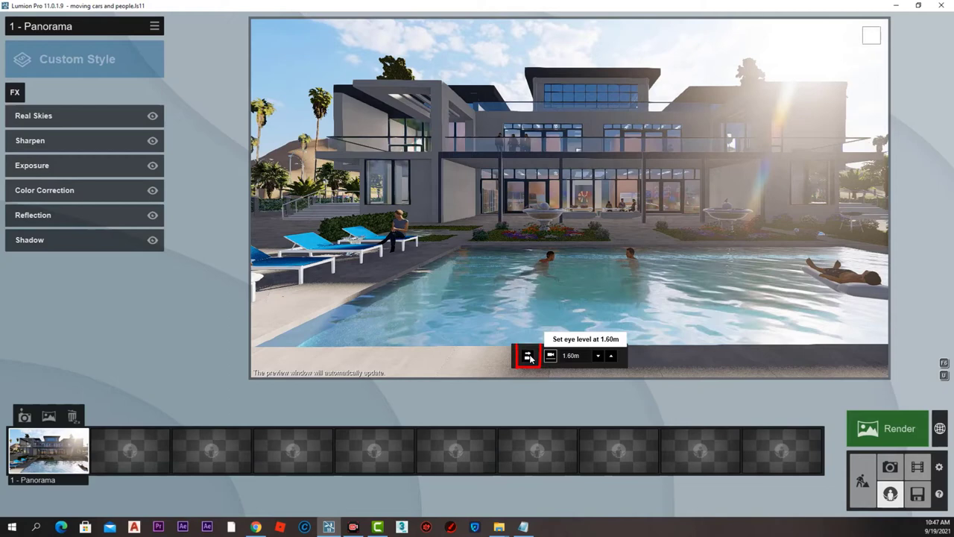
left_click(529, 357)
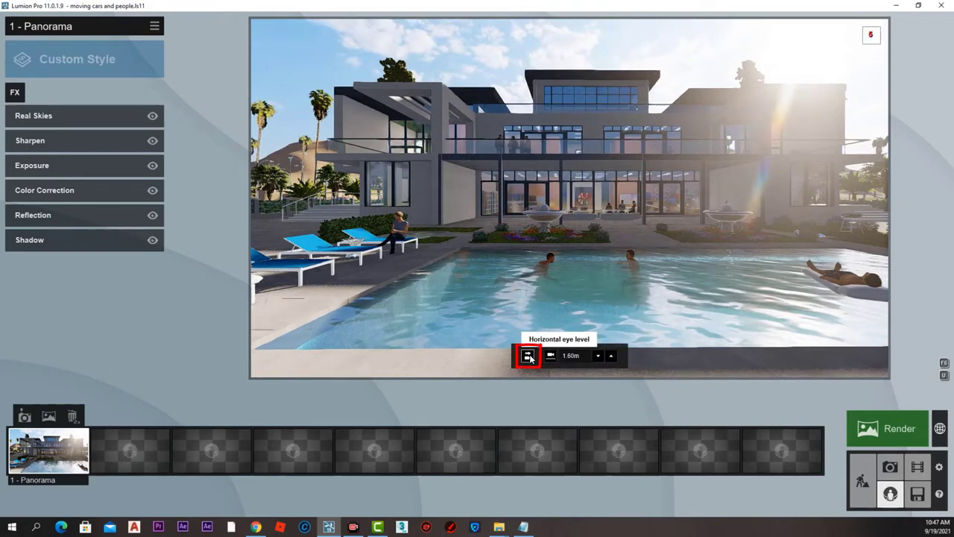
double_click(571, 355)
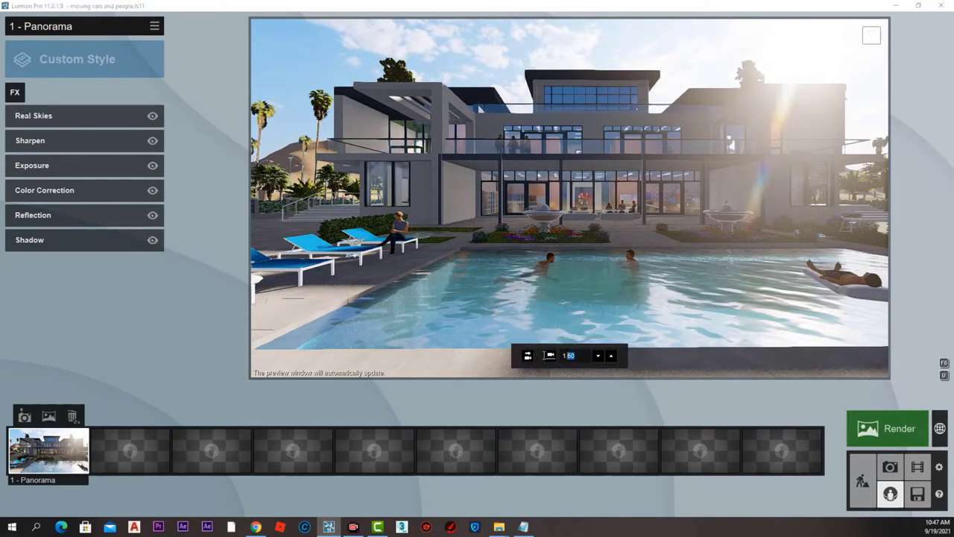
type("2")
key("Return")
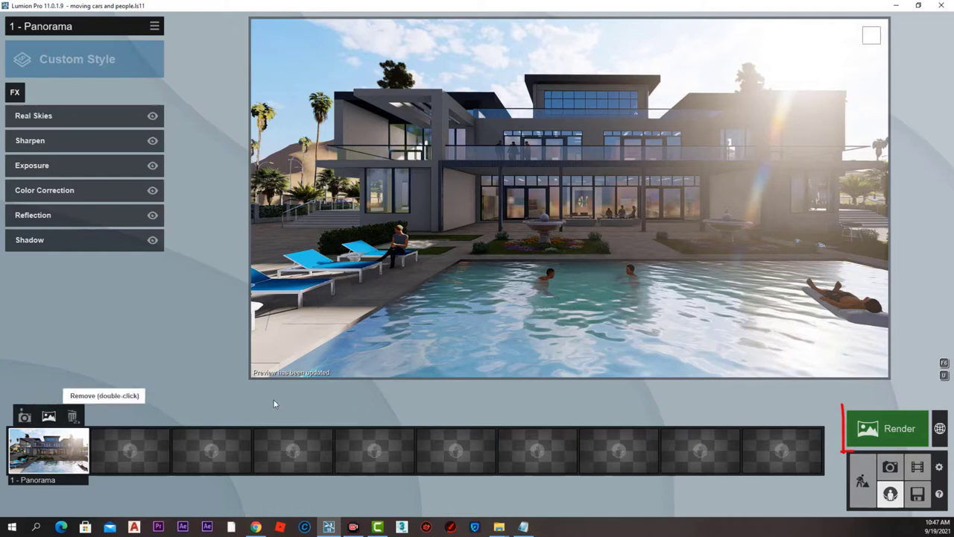
Open the render settings for all 360 panoramas and review the Generic device, GearVR / Oculus and MyLumion options
left_click(877, 422)
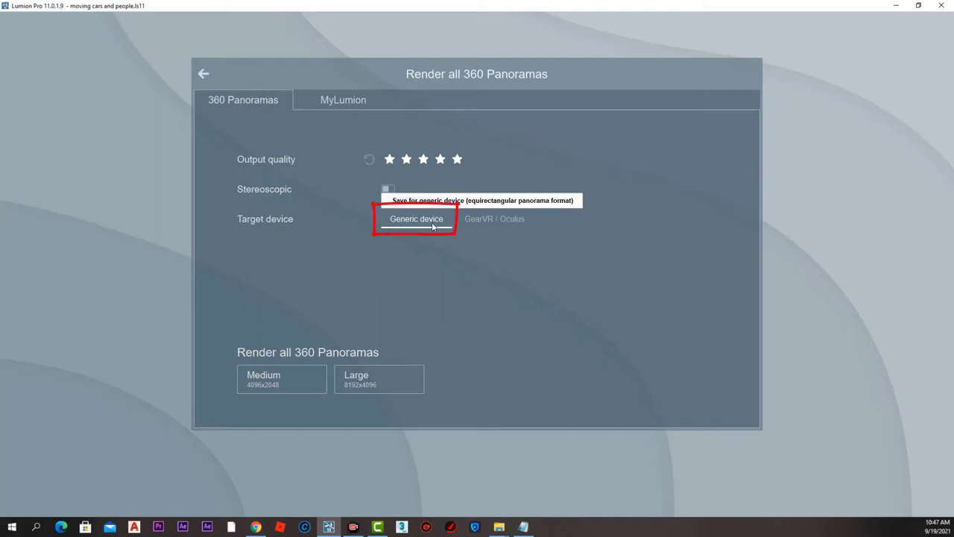
left_click(485, 220)
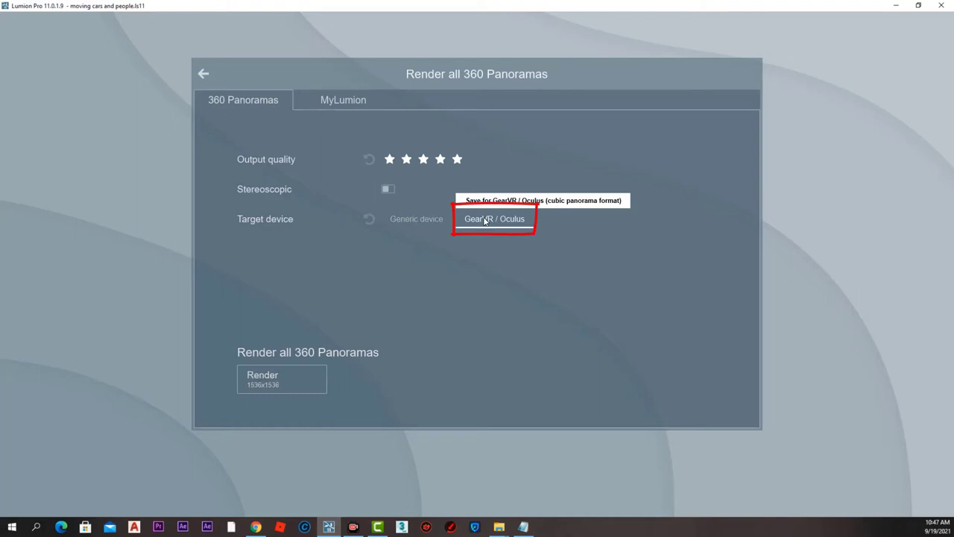
left_click(409, 220)
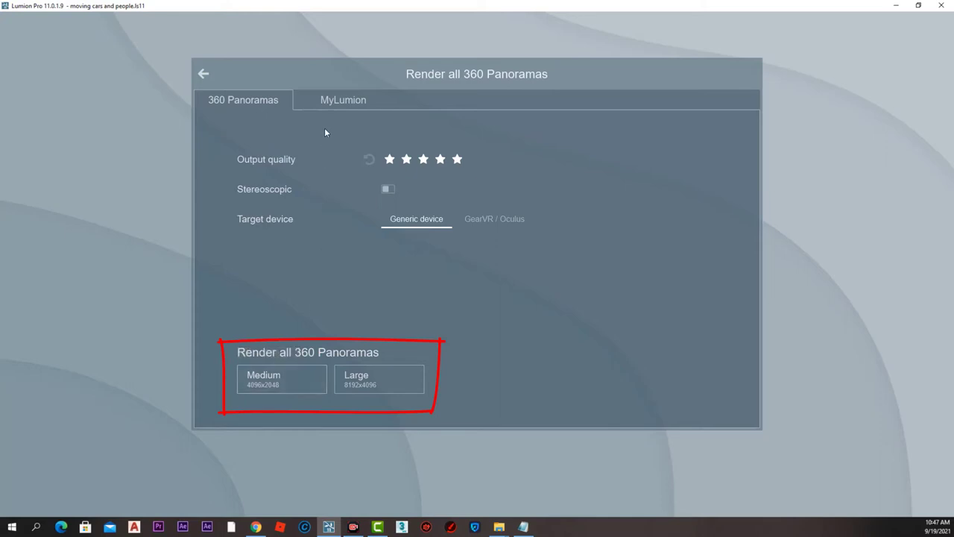
left_click(332, 104)
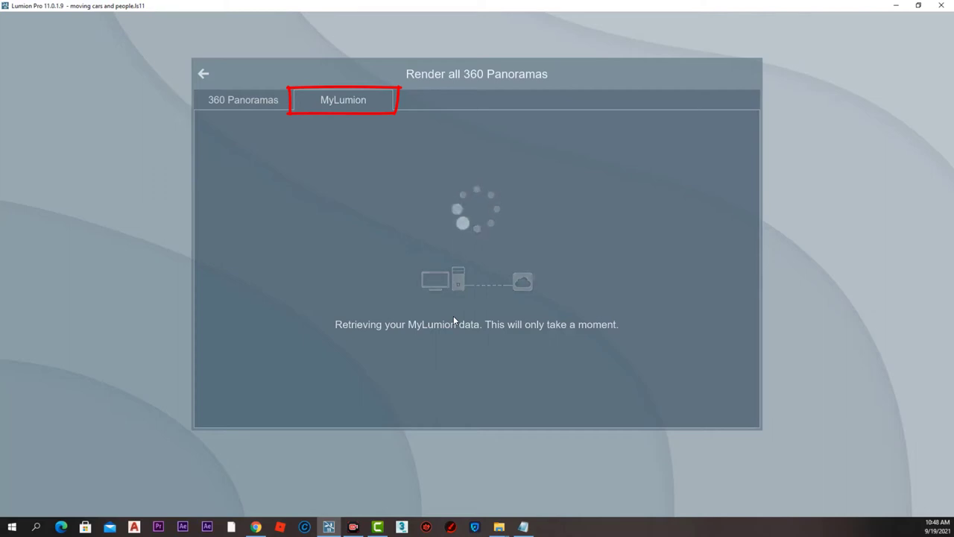
left_click(251, 102)
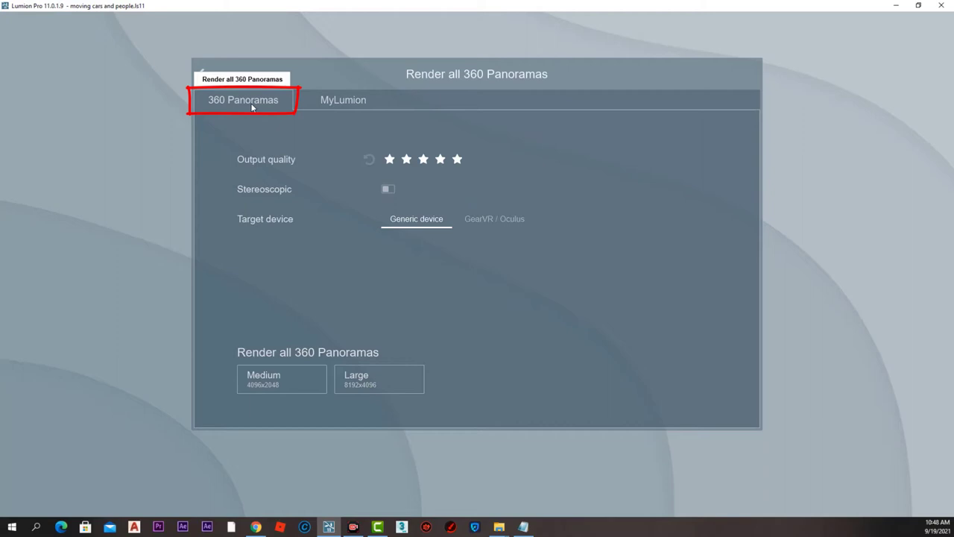
Render the panorama at Medium 4096x2048 as a JPG, overwriting AA.jpg in the 10-PANORAMA folder
left_click(304, 388)
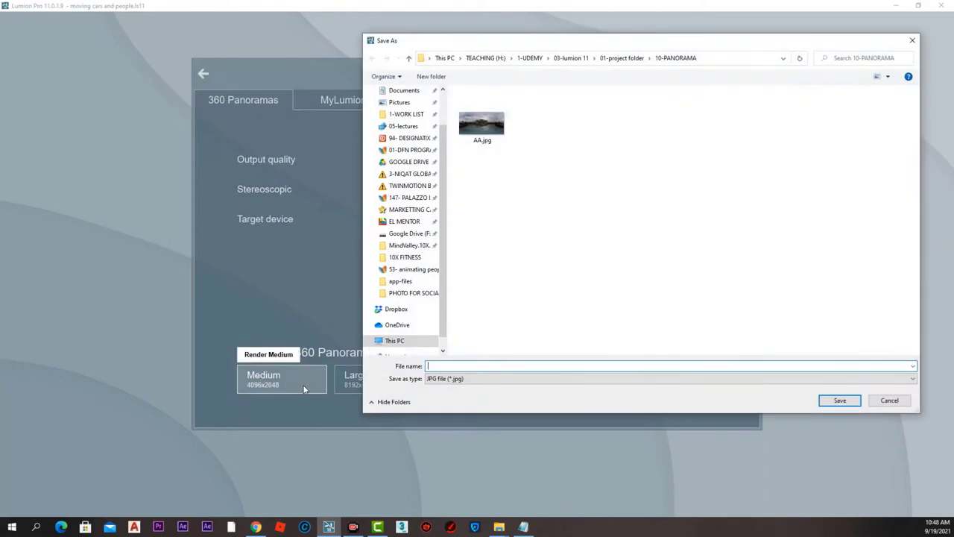
left_click(490, 138)
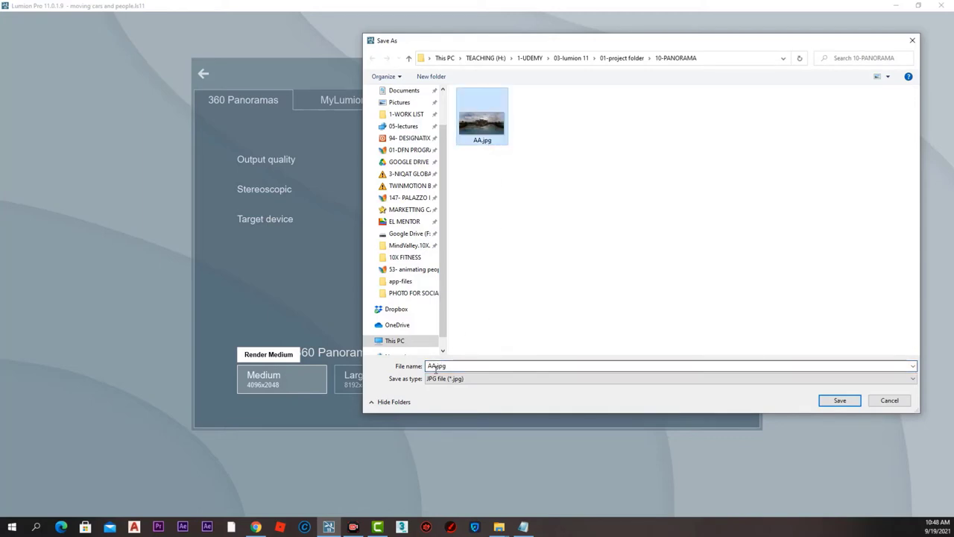
left_click(844, 402)
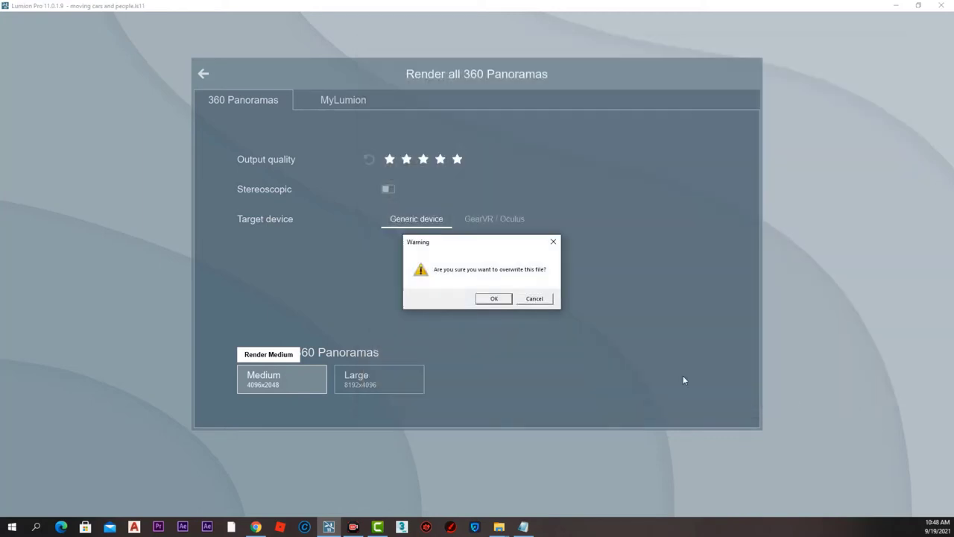
left_click(501, 300)
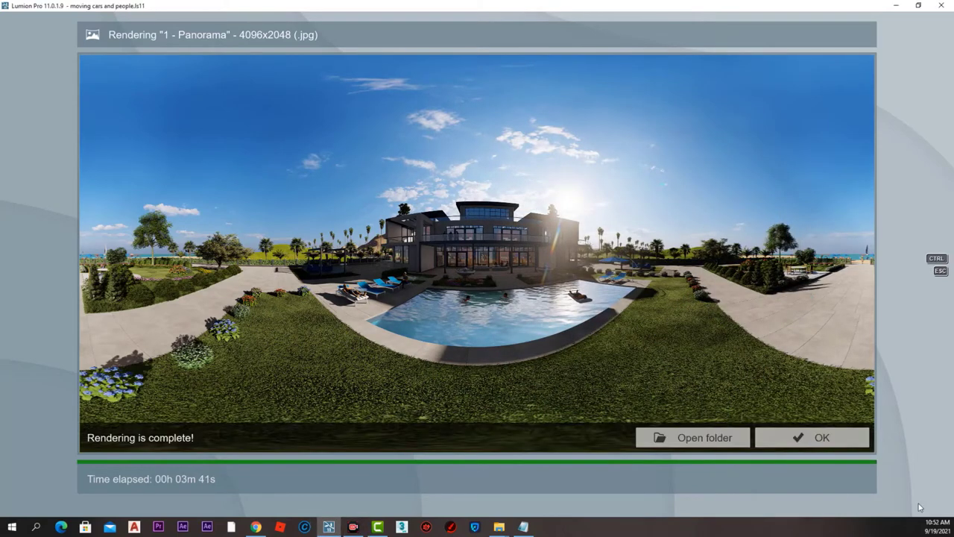
Open the output folder and inspect the rendered AA.jpg full screen in the photo viewer, zooming in and out
left_click(691, 444)
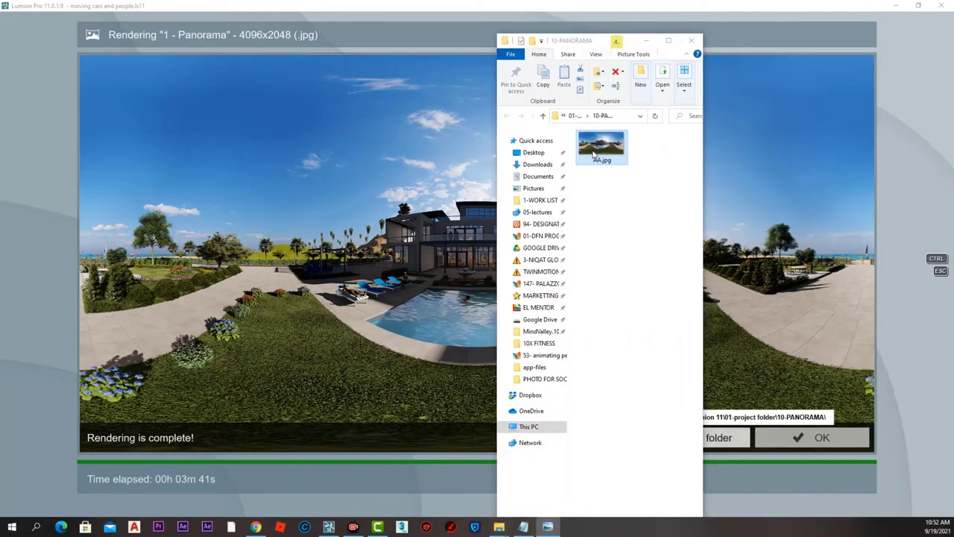
double_click(601, 147)
double_click(479, 33)
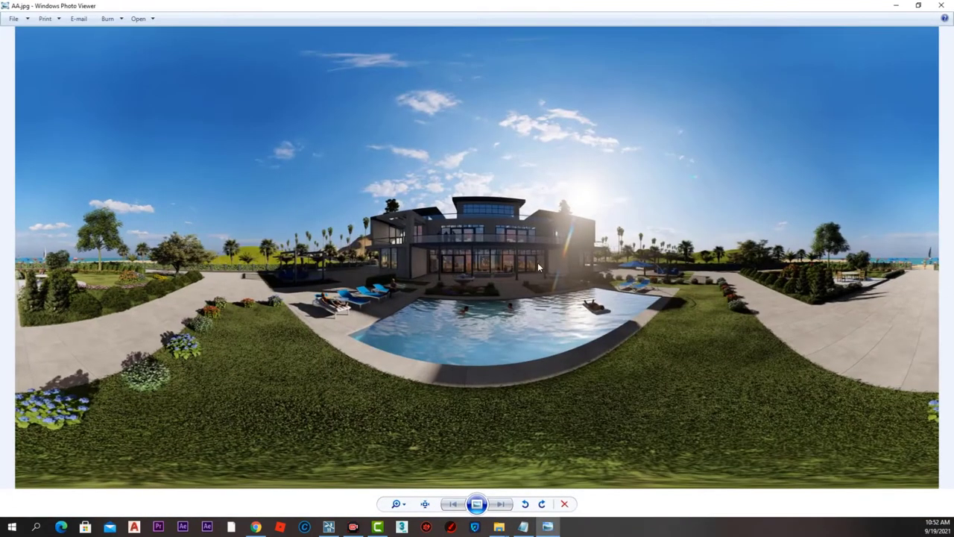
scroll(721, 273, "up", 5)
scroll(721, 276, "down", 5)
left_click(941, 6)
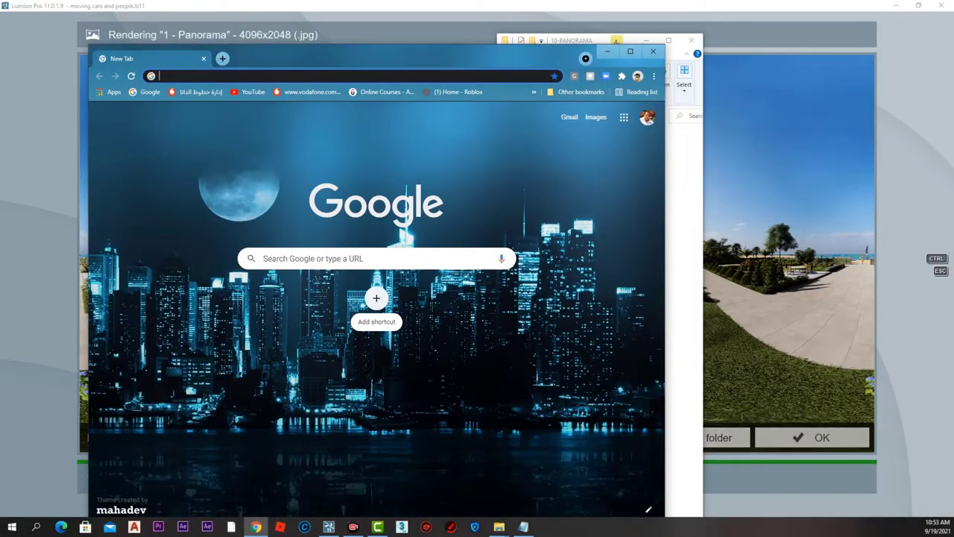
Copy the saved Marzipano Tool address from the notes and load marzipano.net/tool/ in Chrome
left_click(523, 527)
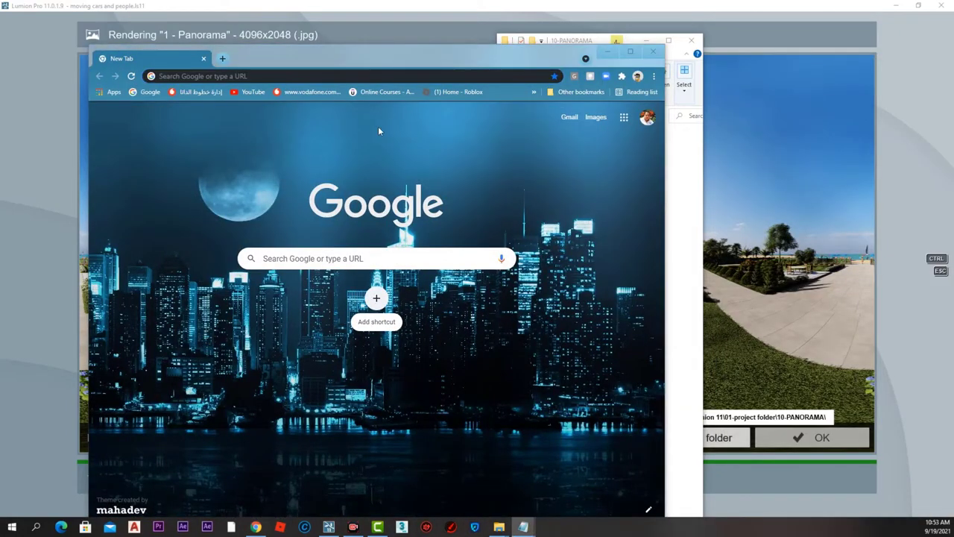
left_click(317, 76)
right_click(312, 76)
left_click(349, 157)
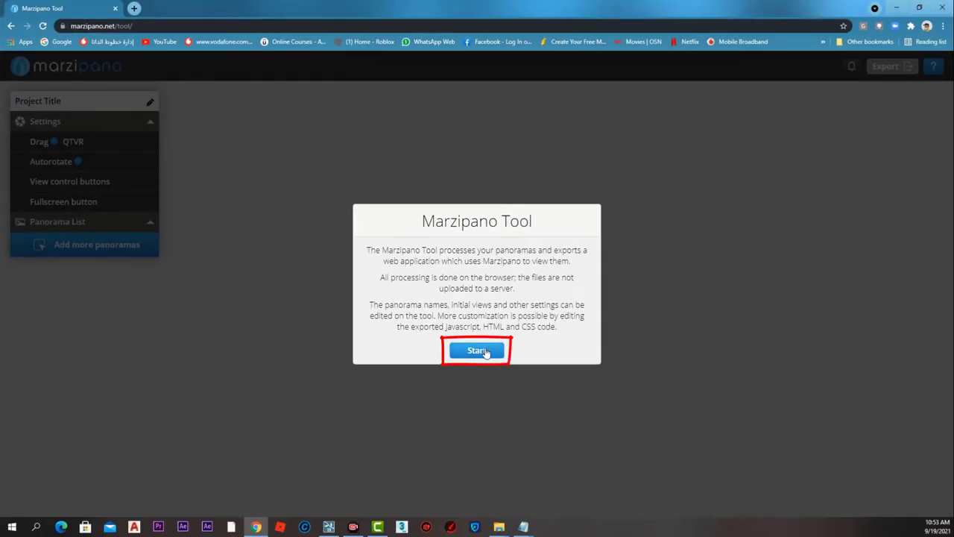
Start a Marzipano Tool project and add AA.jpg from the 10-PANORAMA folder as its panorama
left_click(479, 351)
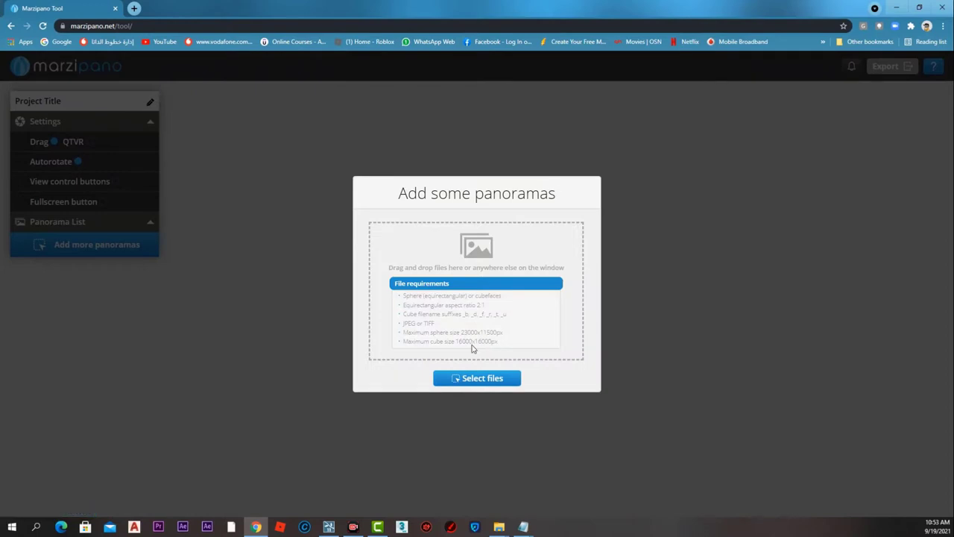
left_click(504, 529)
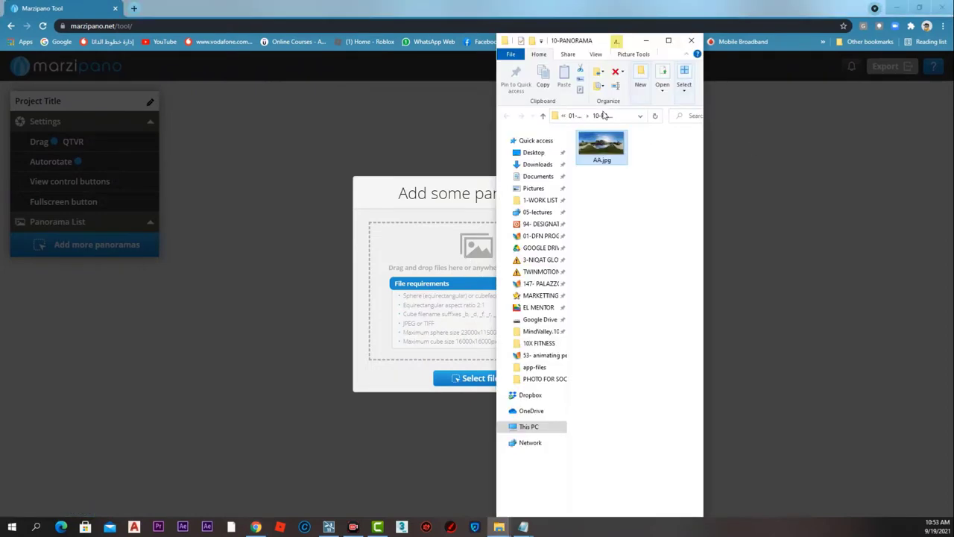
left_click_drag(589, 45, 768, 46)
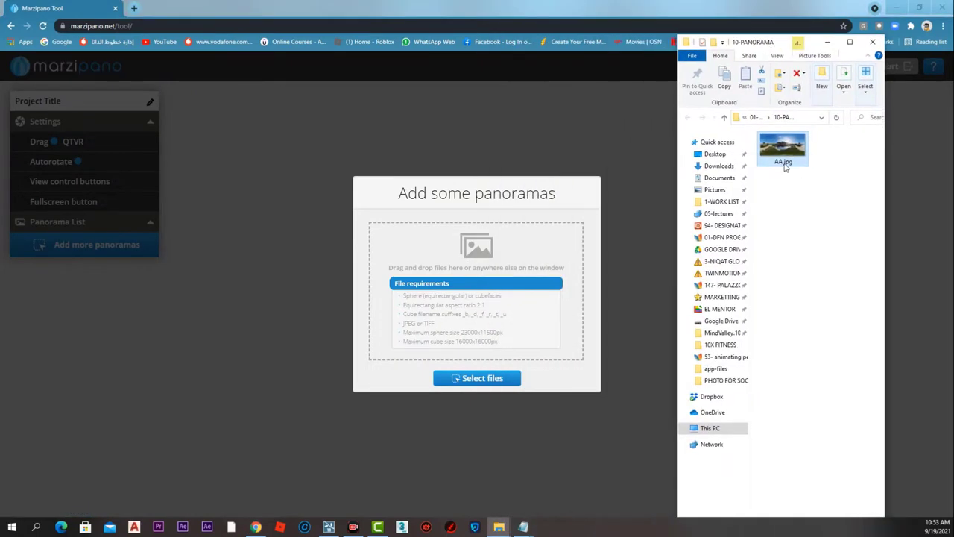
left_click_drag(784, 167, 461, 320)
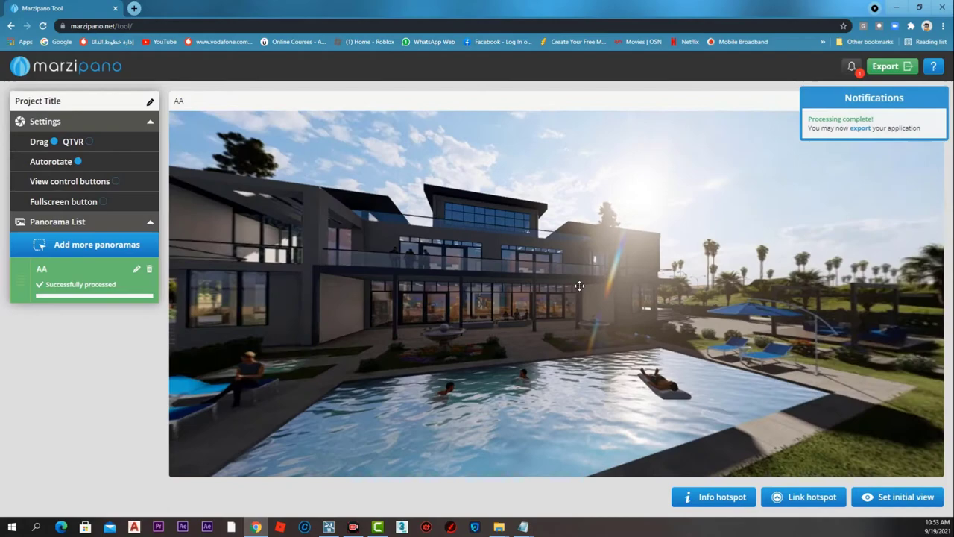
Look all the way around the AA panorama in the preview, from the villa and pool to the garden and beach
left_click_drag(580, 286, 354, 280)
left_click_drag(759, 273, 457, 278)
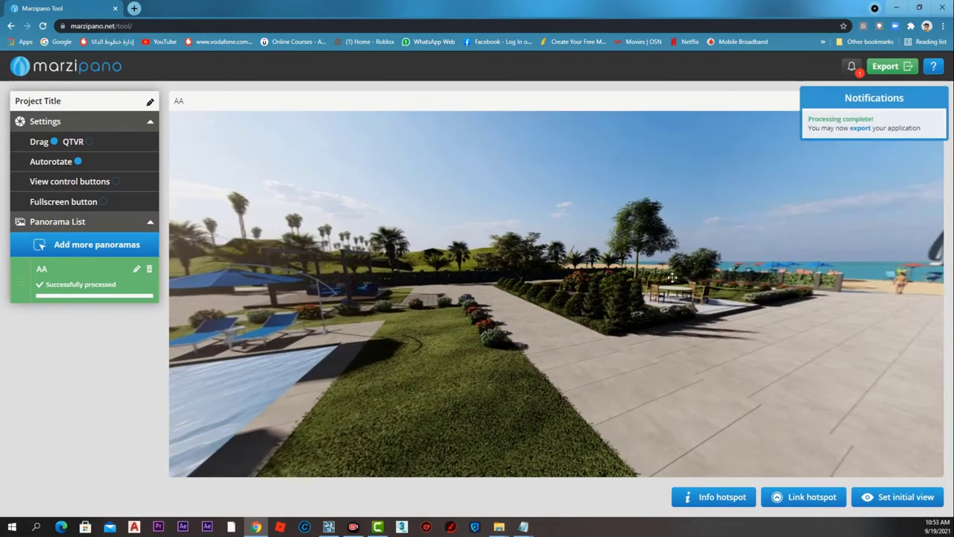
left_click_drag(671, 277, 373, 329)
left_click_drag(607, 315, 335, 294)
left_click_drag(679, 261, 684, 308)
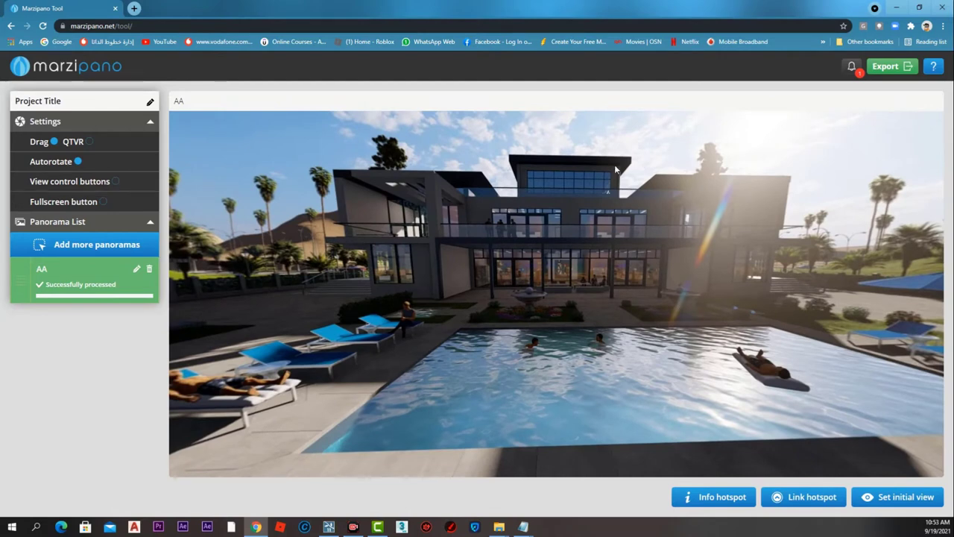
Return to Lumion and dismiss the completed panorama render
left_click(897, 6)
left_click(831, 42)
left_click(789, 443)
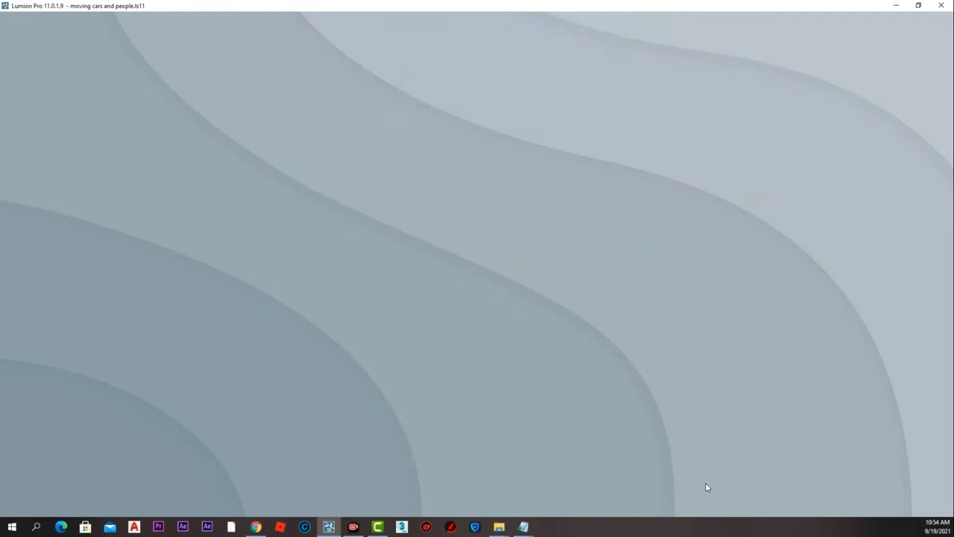
Store the interior view of the dining tables as panorama 2 and the wood-floored room view as panorama 3
left_click(158, 451)
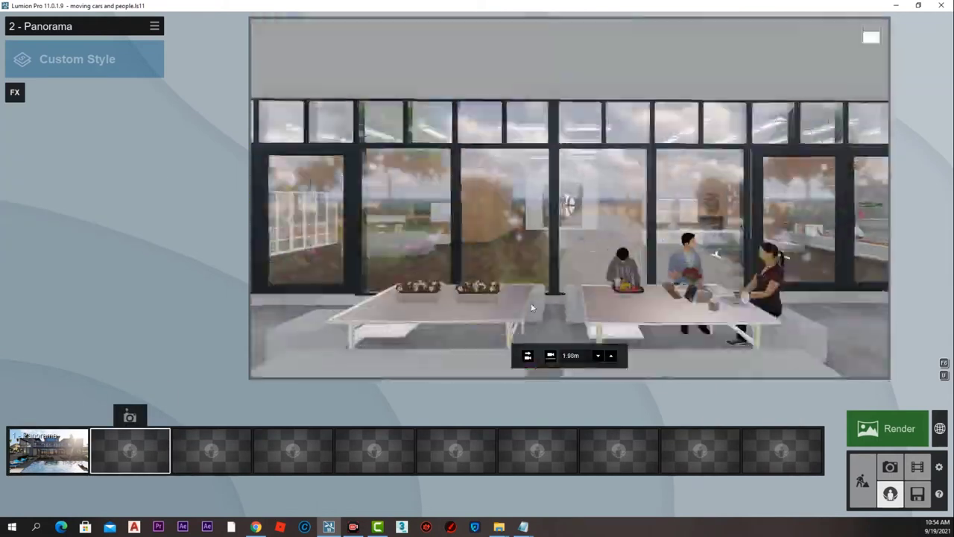
left_click(130, 416)
left_click(211, 451)
left_click(211, 416)
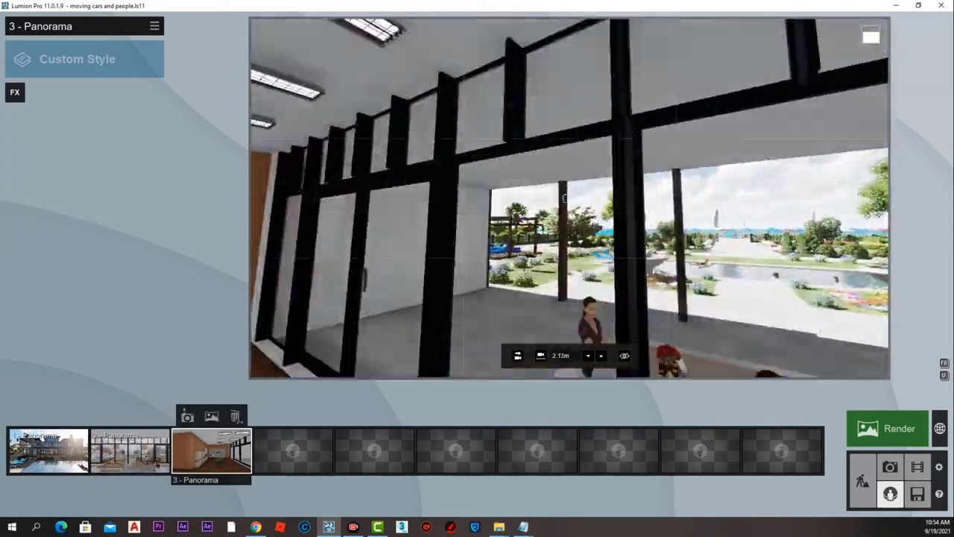
Store garden views as panoramas 4 and 5 and the terrace view over the pool and sea as panorama 6
key("w")
right_click_drag(564, 198, 616, 199)
left_click(293, 419)
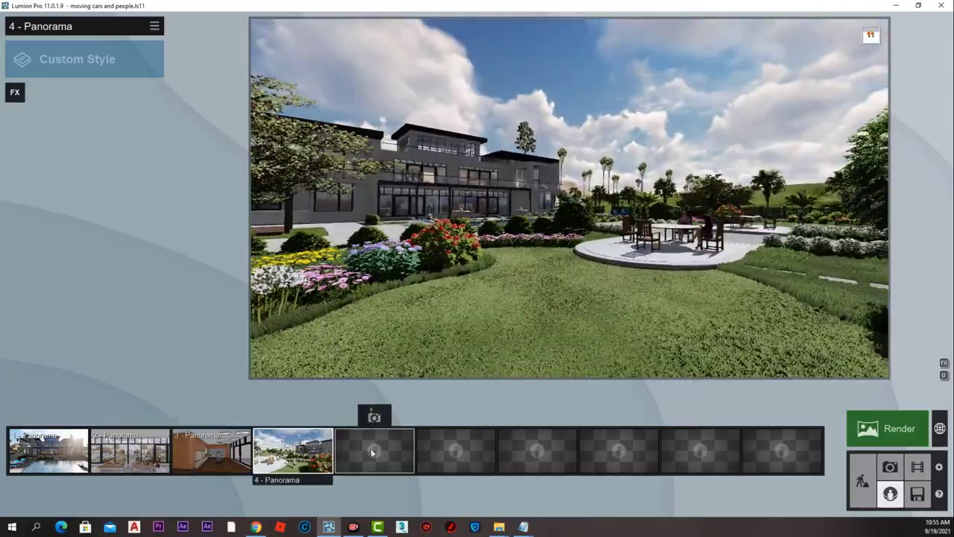
left_click(375, 451)
left_click(351, 416)
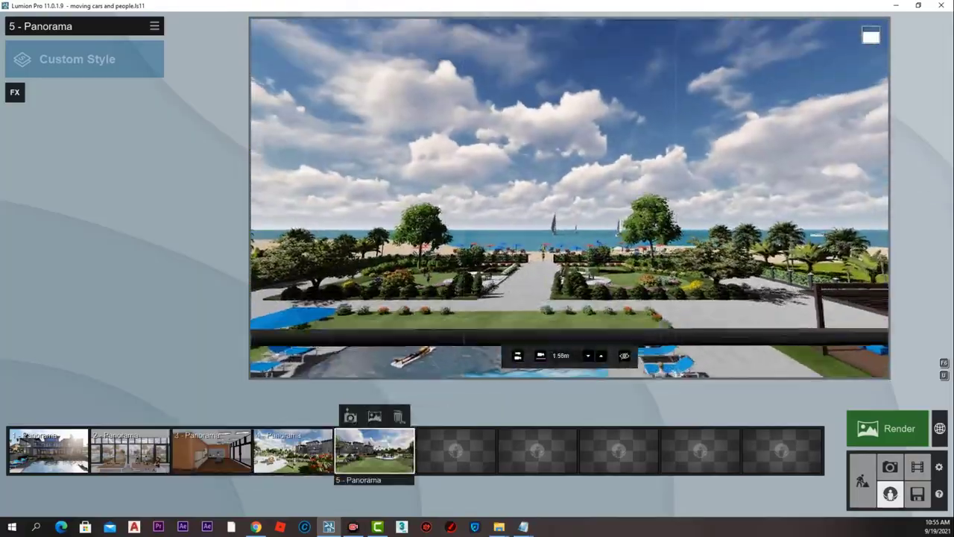
left_click(456, 451)
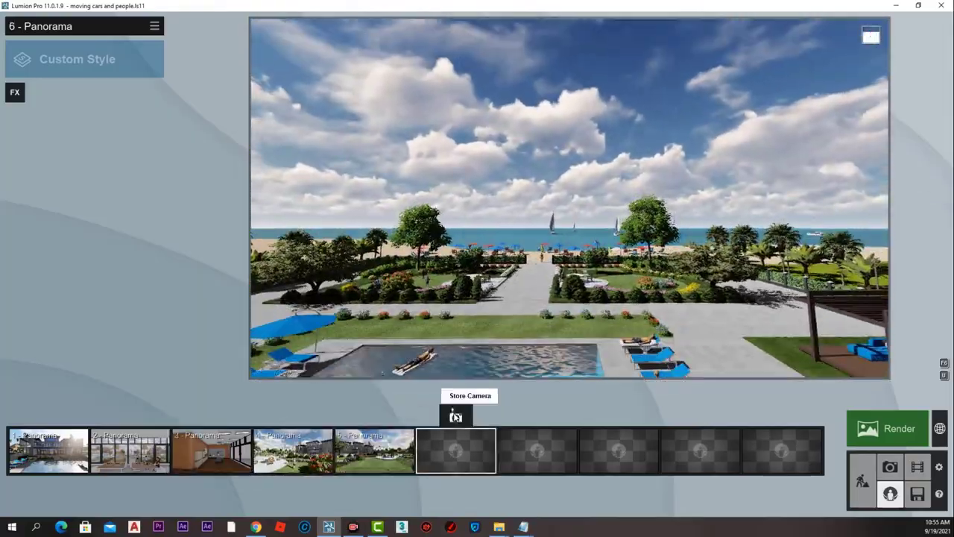
left_click(456, 416)
Copy the effects of panorama 1 and paste them onto panorama 2
left_click(48, 451)
left_click(154, 27)
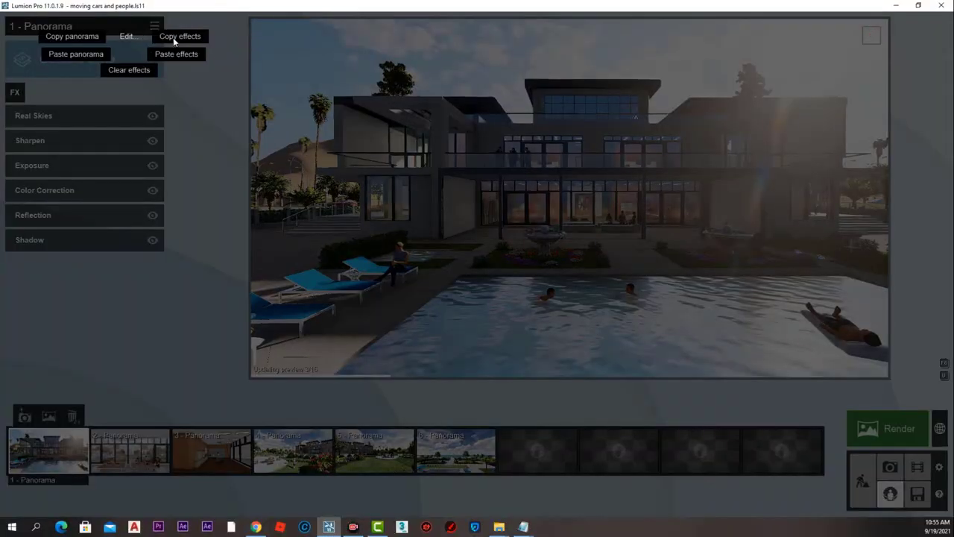
left_click(175, 41)
left_click(143, 448)
left_click(154, 27)
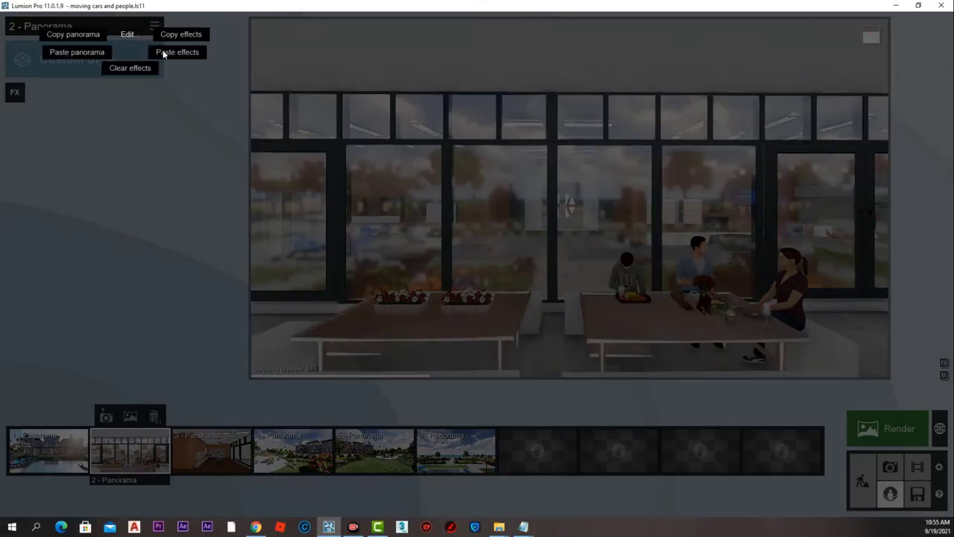
left_click(165, 55)
Paste the copied effects onto panoramas 3 and 4
left_click(205, 447)
left_click(155, 26)
left_click(176, 54)
left_click(293, 451)
left_click(154, 26)
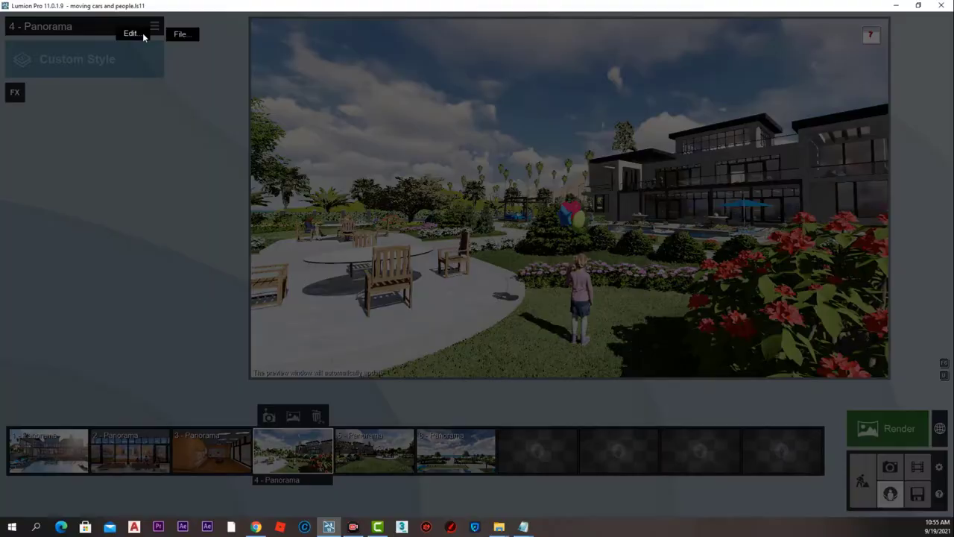
left_click(176, 54)
Paste the copied effects onto panoramas 5 and 6 and review panoramas 1 to 5
left_click(378, 454)
left_click(154, 27)
left_click(176, 56)
left_click(455, 452)
left_click(154, 26)
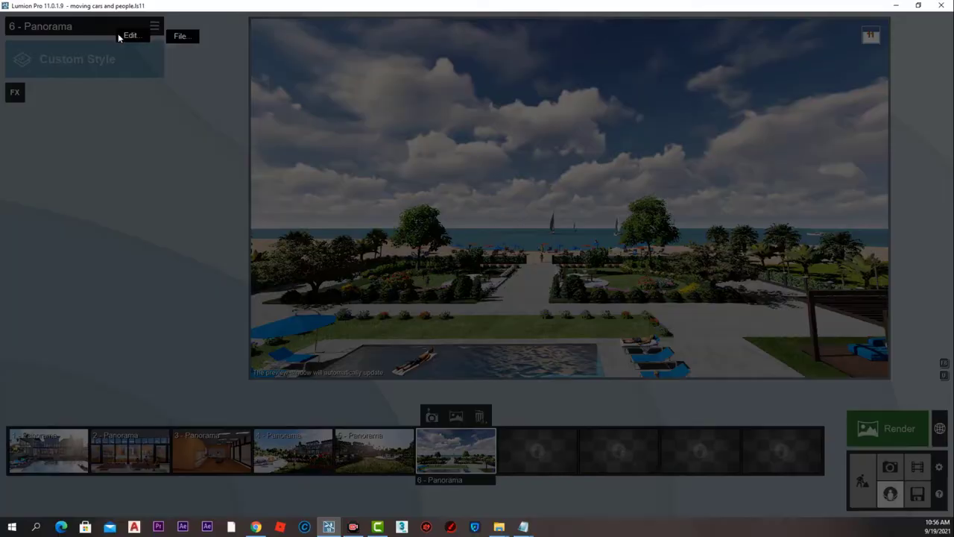
left_click(174, 55)
left_click(49, 451)
left_click(131, 451)
left_click(212, 451)
left_click(293, 451)
left_click(374, 451)
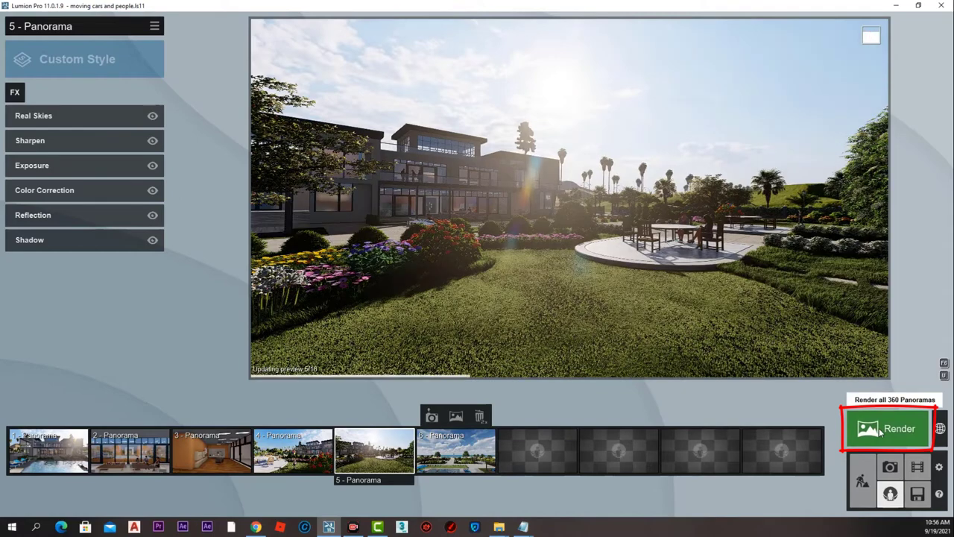
Render all 360 panoramas at Medium 4096x2048 as JPG files named PANO in the 10-PANORAMA folder
left_click(879, 428)
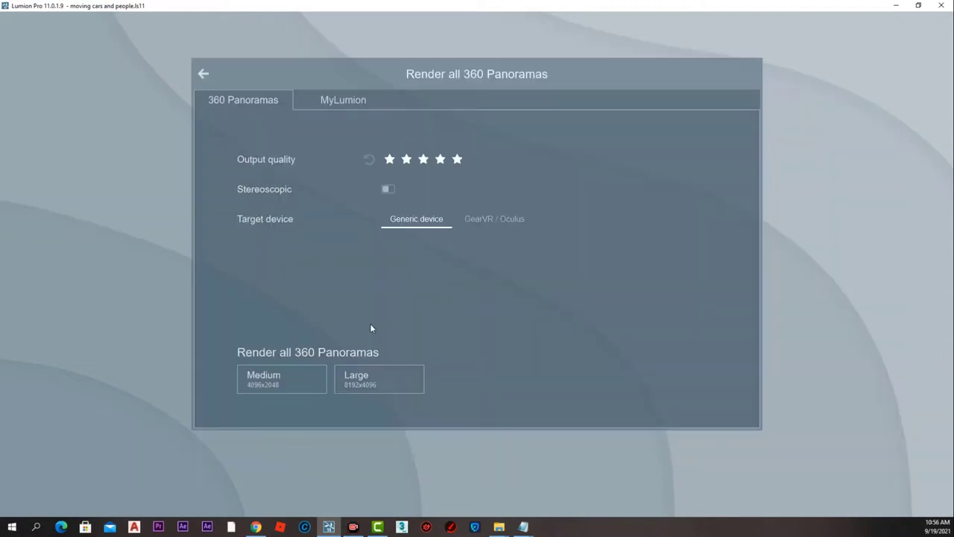
left_click(283, 385)
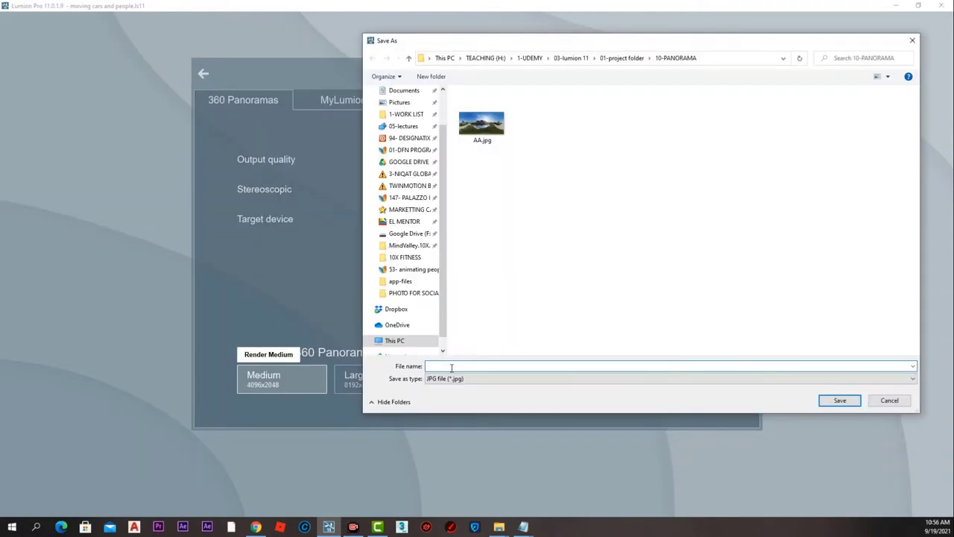
left_click(841, 403)
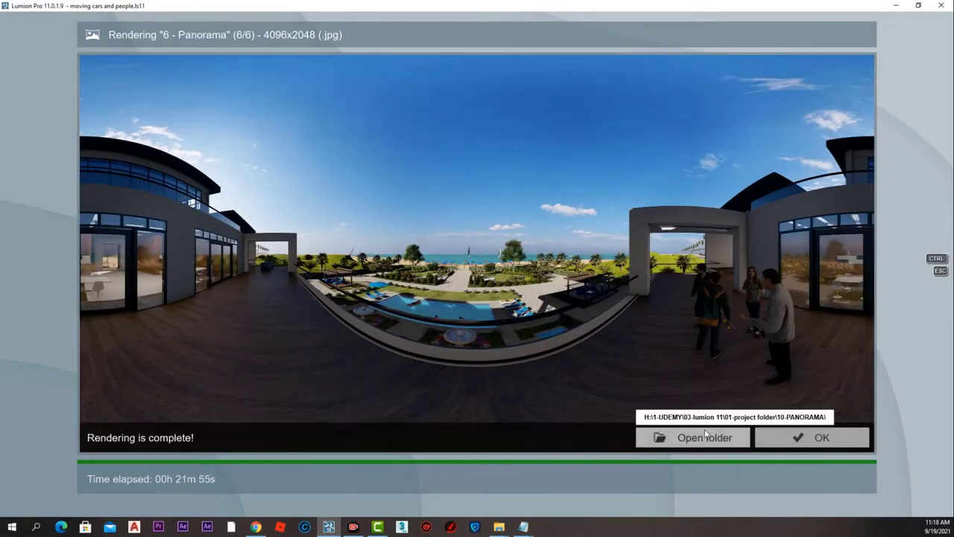
Open the render output folder and check the PANO images of all six panoramas
left_click(703, 437)
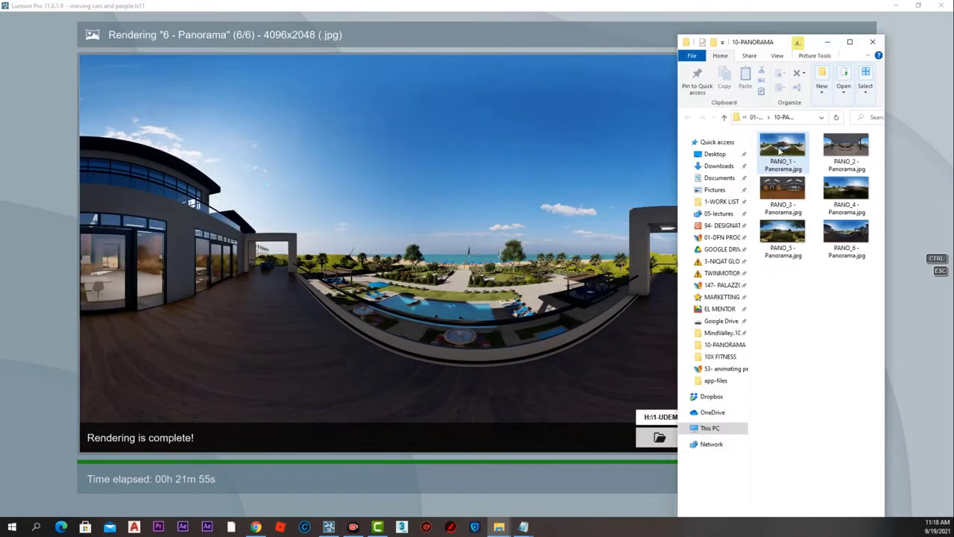
left_click(820, 156)
left_click(779, 191)
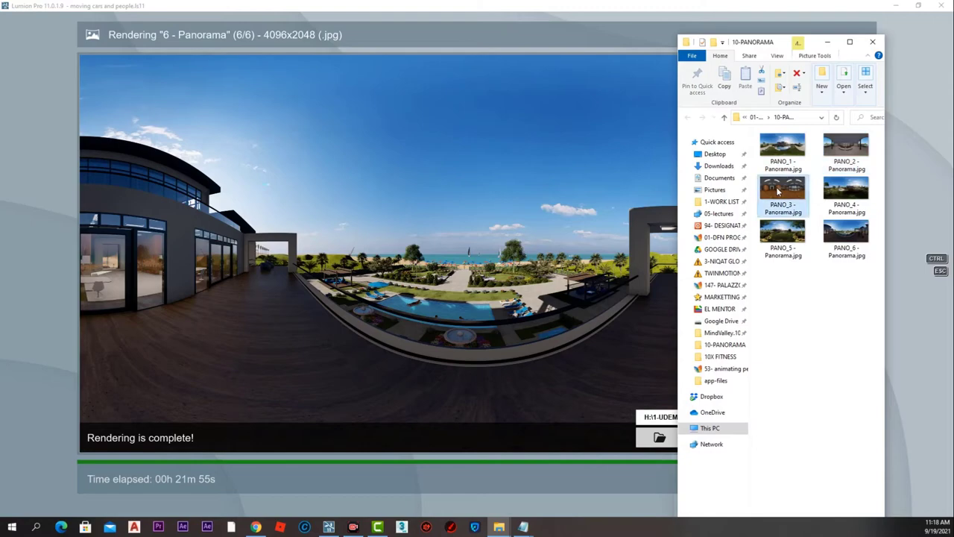
left_click(819, 185)
left_click(784, 250)
left_click(827, 252)
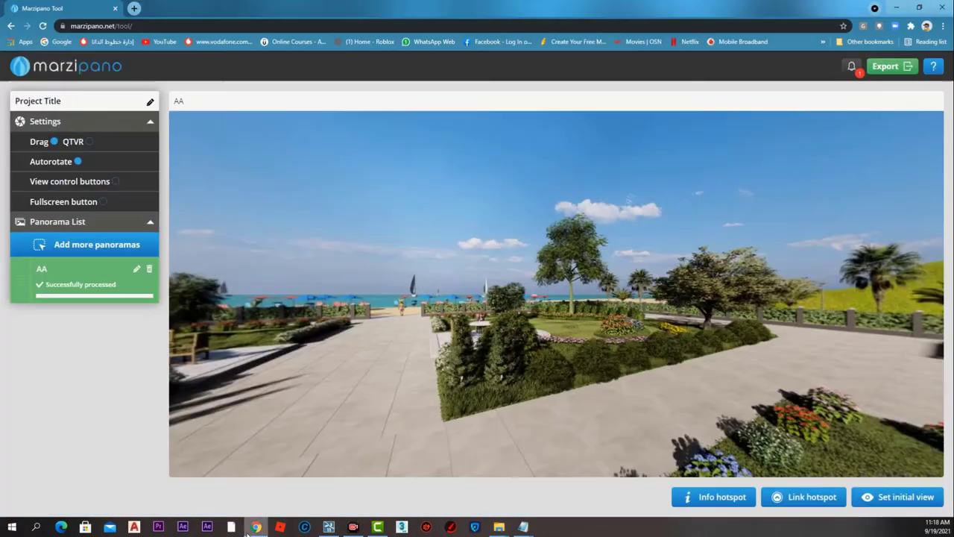
Switch to Chrome, reload marzipano.net/tool/ for an empty project, and shrink the browser window beside the image folder
left_click(255, 527)
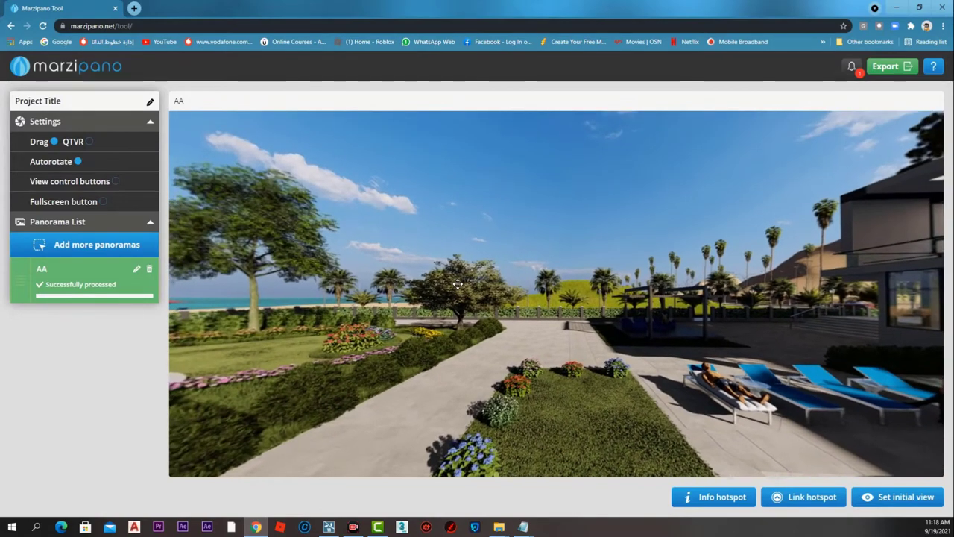
left_click(173, 27)
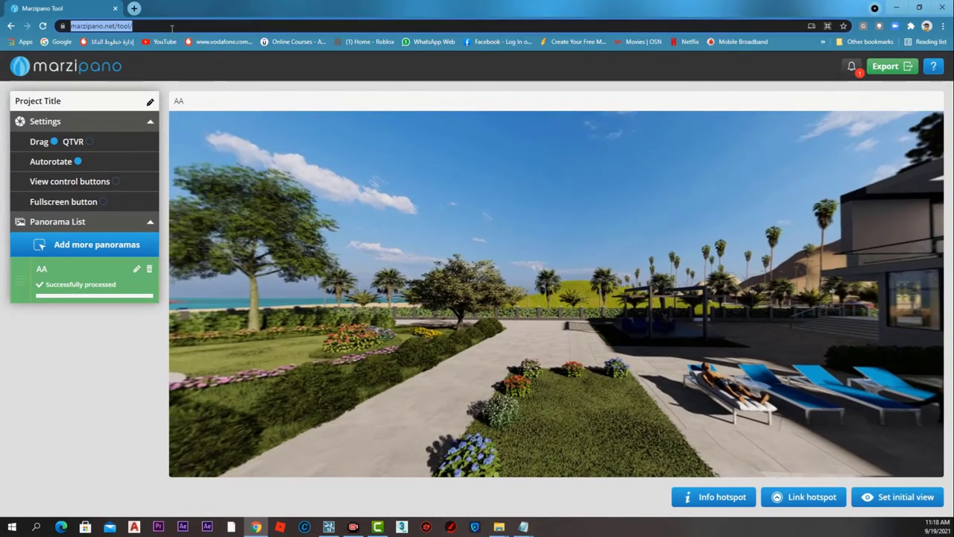
key("Return")
left_click(523, 82)
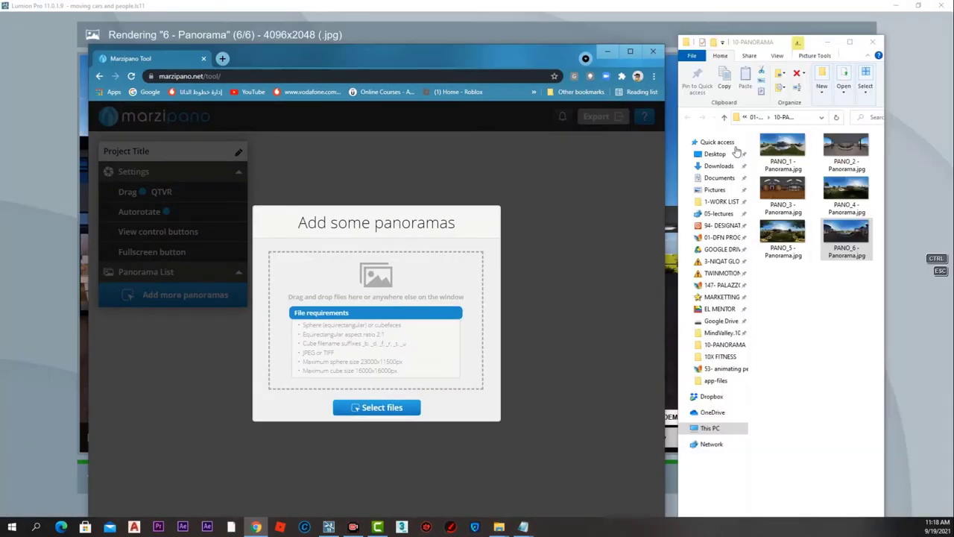
Add all six PANO images from the 10-PANORAMA folder to the Marzipano project and maximise the browser
left_click_drag(776, 316, 867, 142)
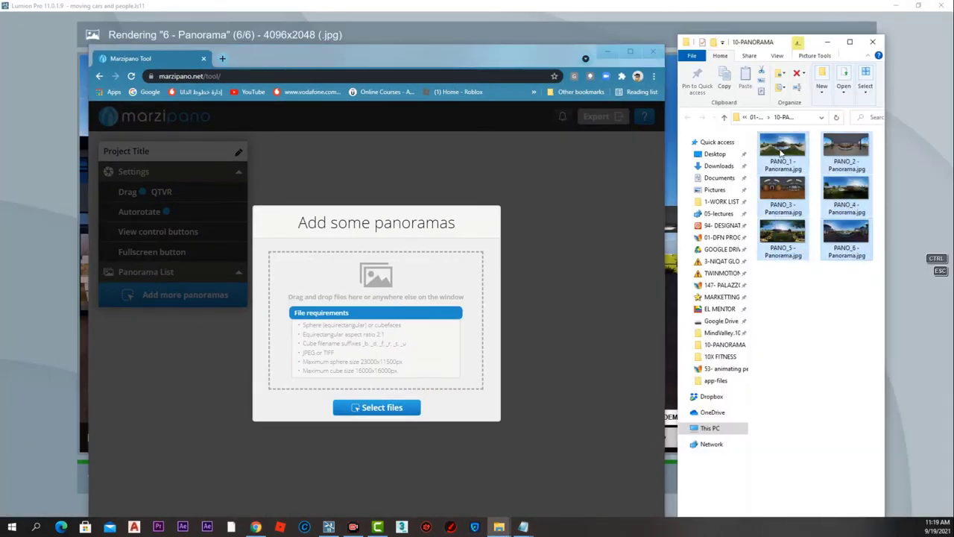
left_click_drag(781, 153, 376, 303)
left_click(630, 52)
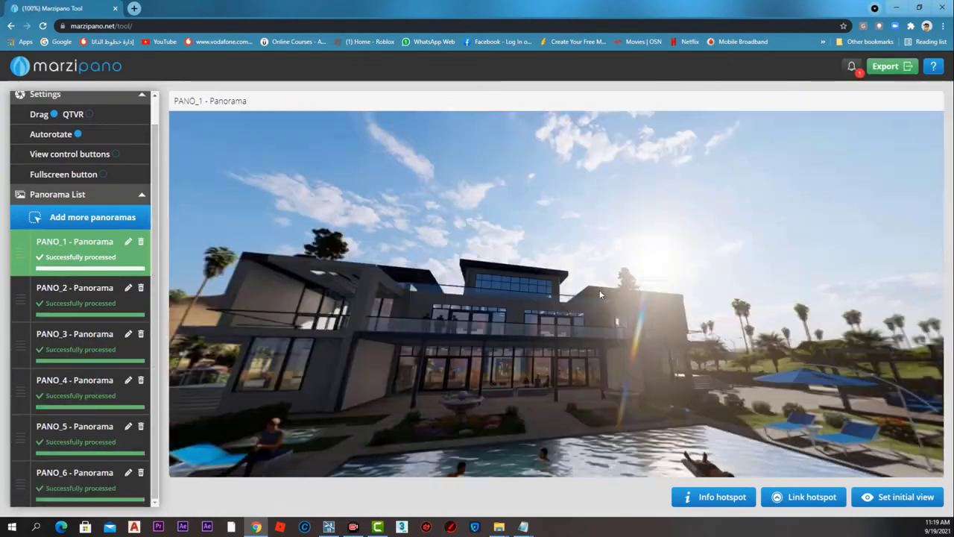
Enable the fullscreen button and view control buttons, turn off Autorotate, and try out the PANO_1 preview
left_click_drag(561, 298, 666, 240)
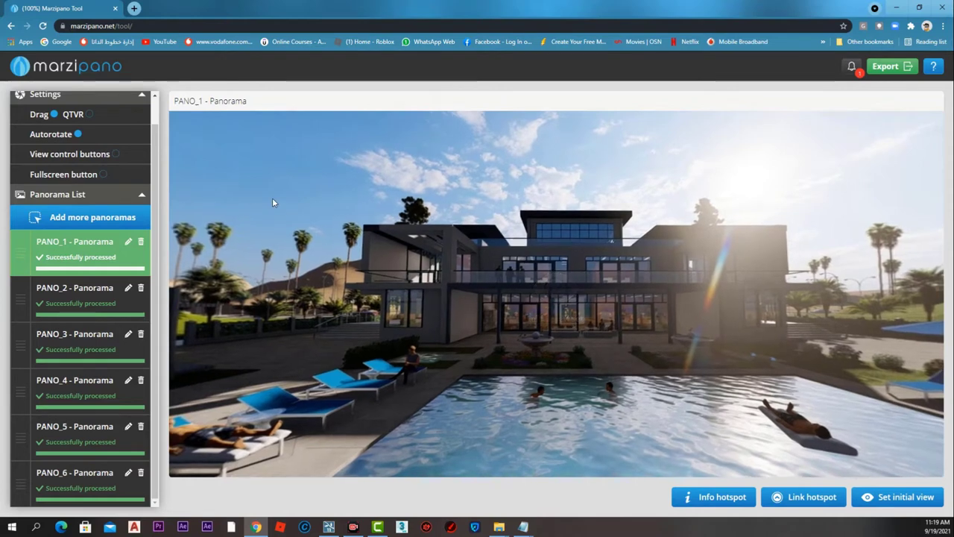
left_click(103, 174)
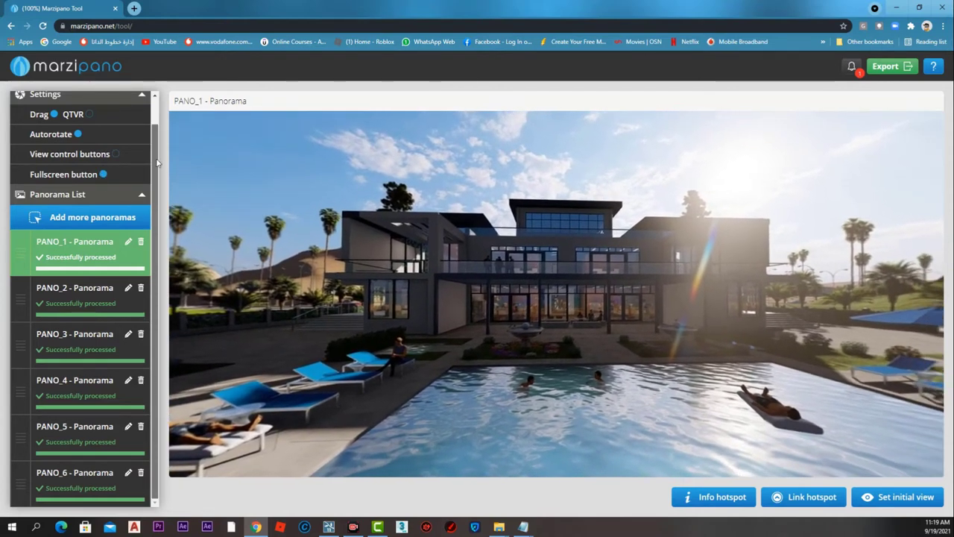
scroll(113, 183, "up", 1)
left_click(115, 181)
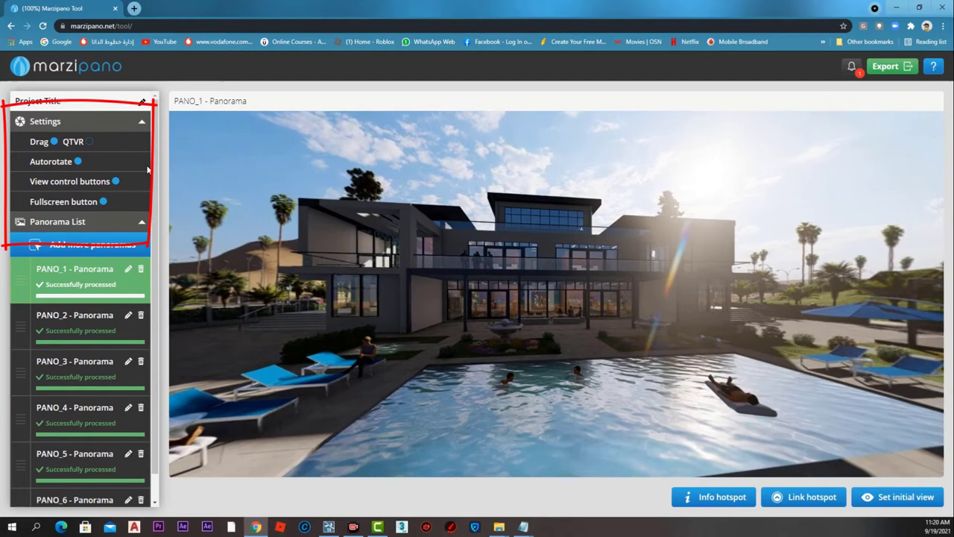
left_click(78, 161)
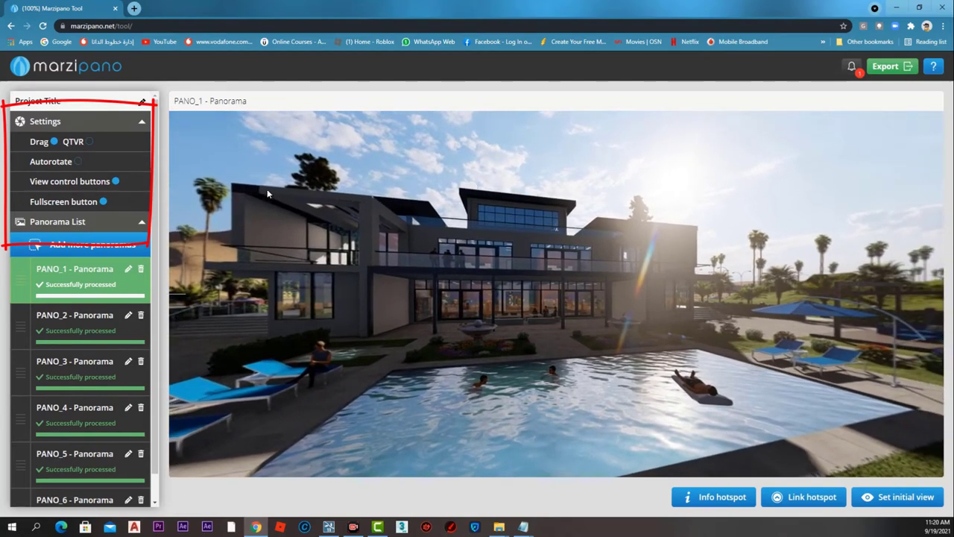
left_click_drag(347, 177, 383, 185)
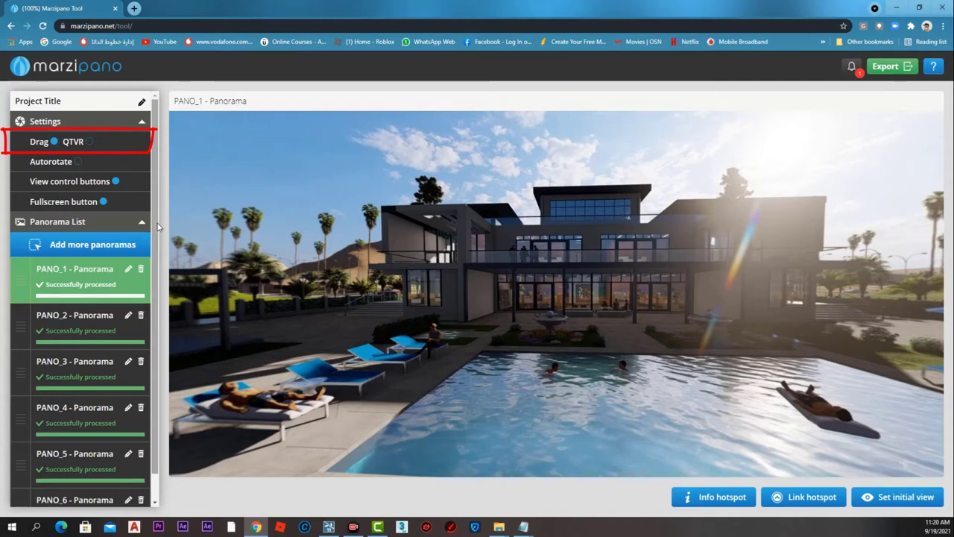
left_click_drag(480, 302, 430, 297)
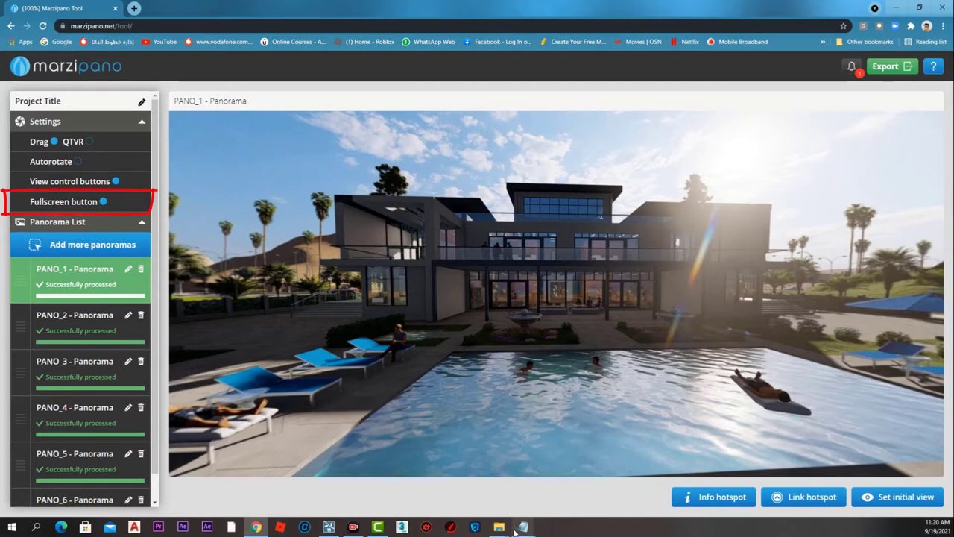
View the PANO_2 image from the 10-PANORAMA folder in the photo viewer, then close it
mouse_move(499, 527)
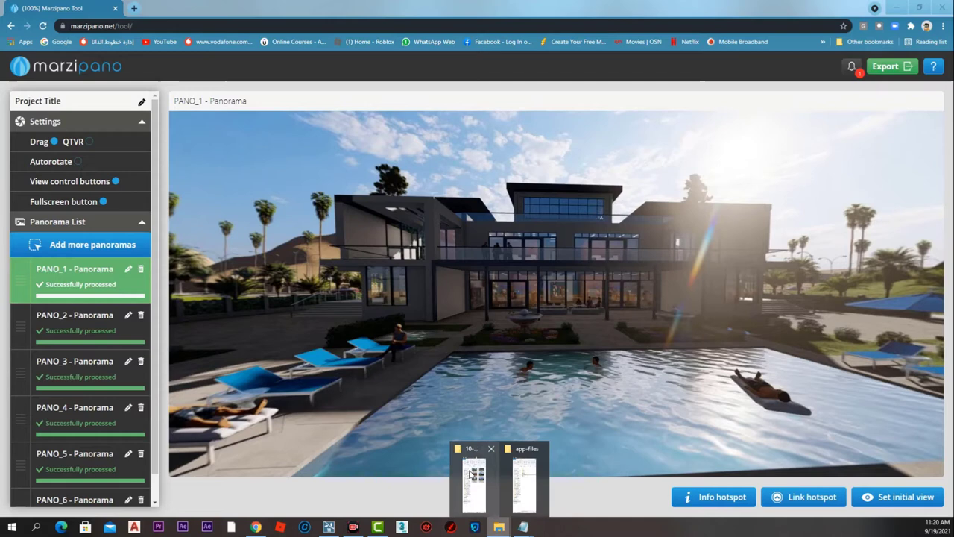
left_click(475, 476)
left_click(823, 274)
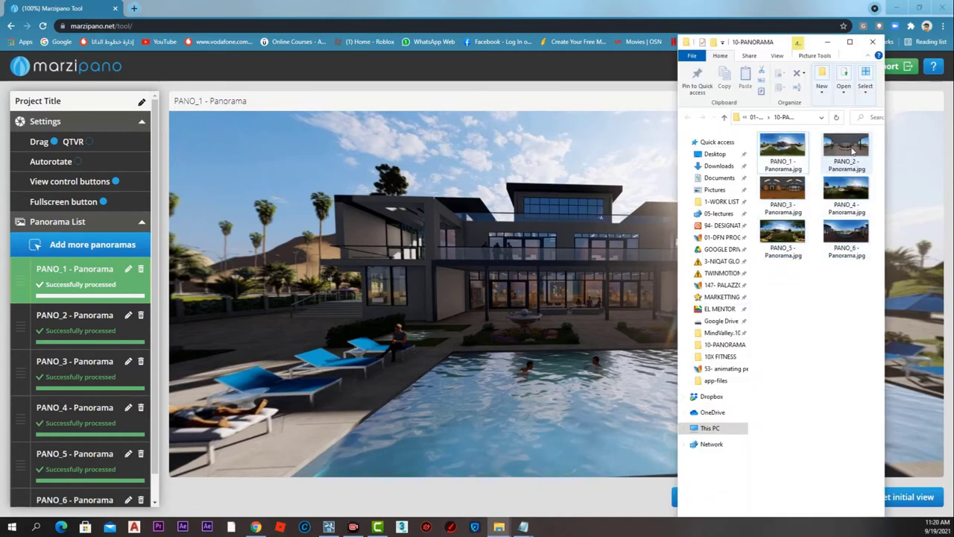
left_click(850, 152)
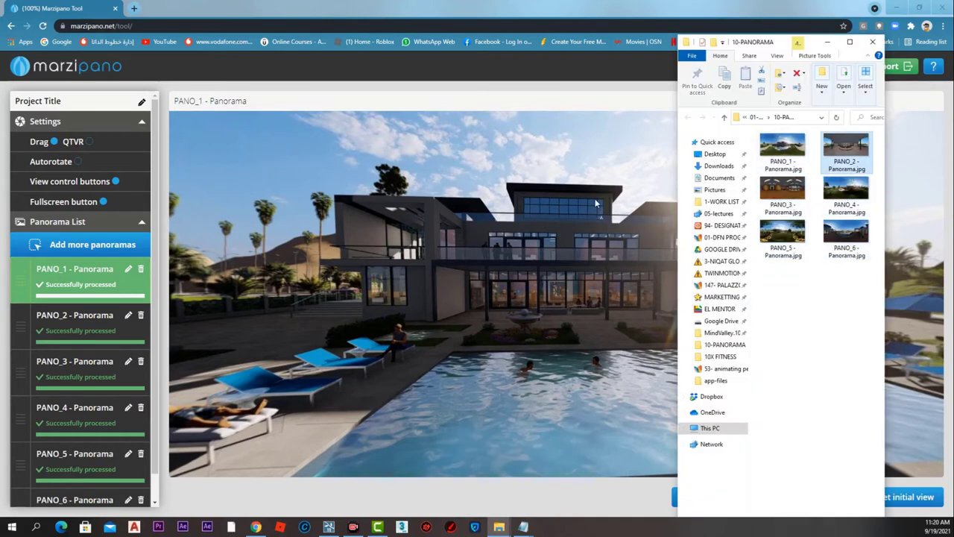
double_click(847, 145)
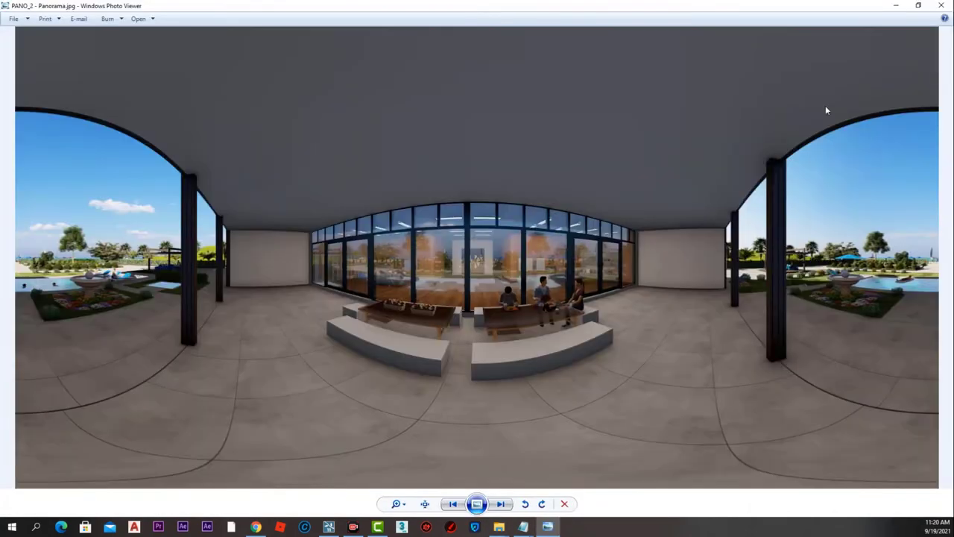
left_click(947, 7)
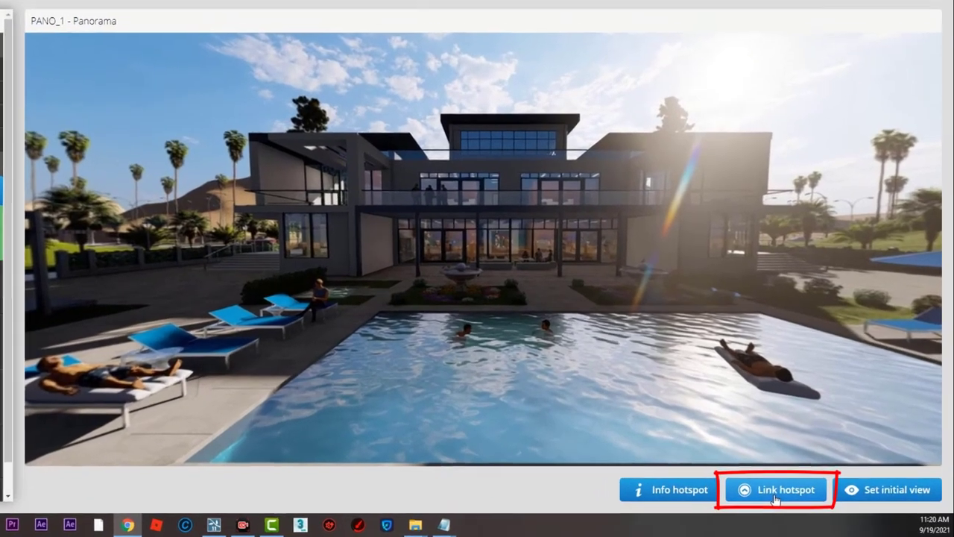
Add a link hotspot at the villa's ground-floor glass entrance in PANO_1, targeting PANO_2
left_click(798, 503)
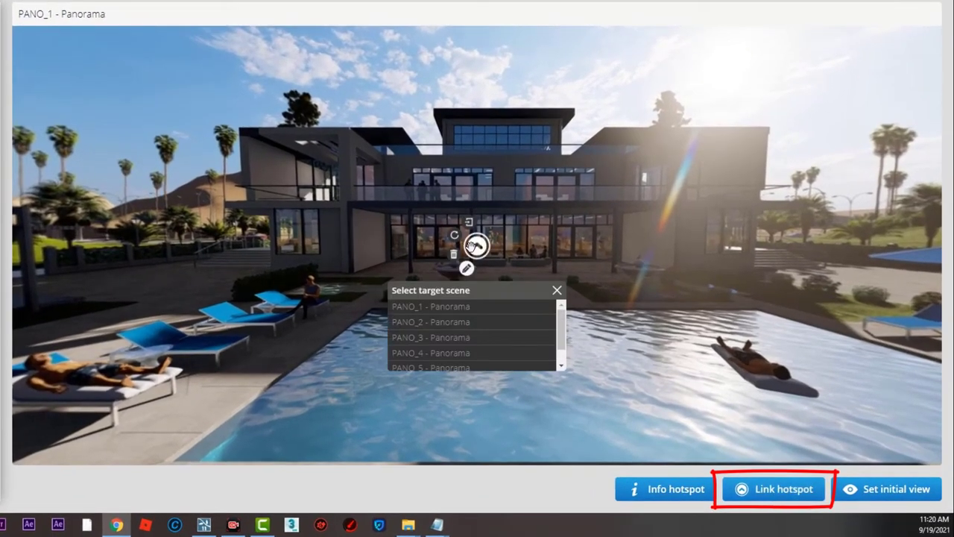
left_click_drag(471, 246, 517, 245)
left_click(487, 321)
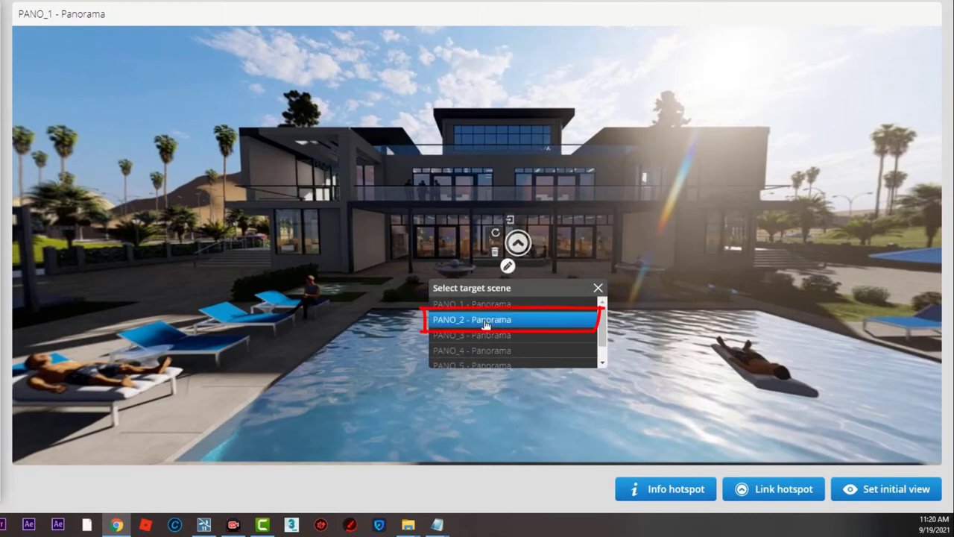
mouse_move(606, 342)
left_mouse_down()
mouse_move(605, 357)
mouse_move(603, 337)
left_mouse_up()
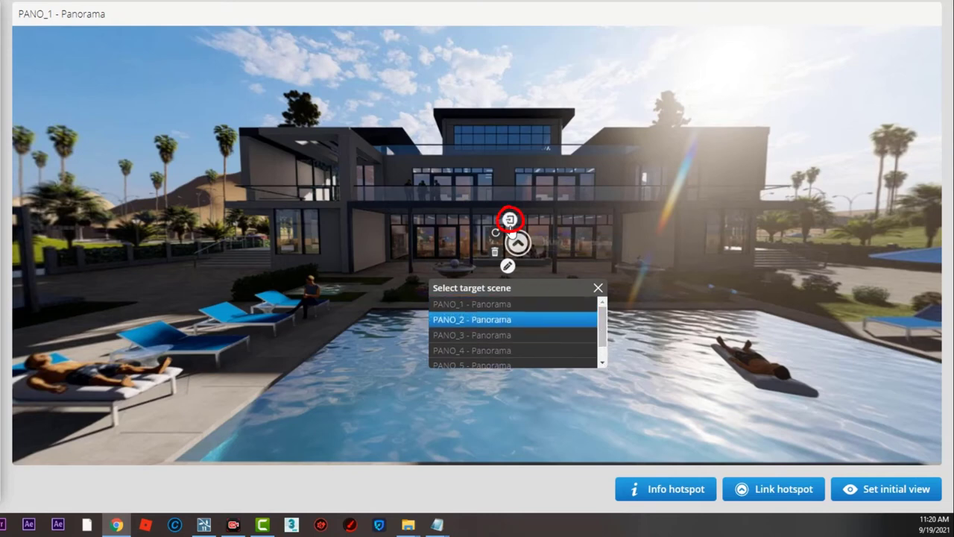
Follow the hotspot to PANO_2 and add a link hotspot on the central glass facade, targeting PANO_3
left_click(511, 222)
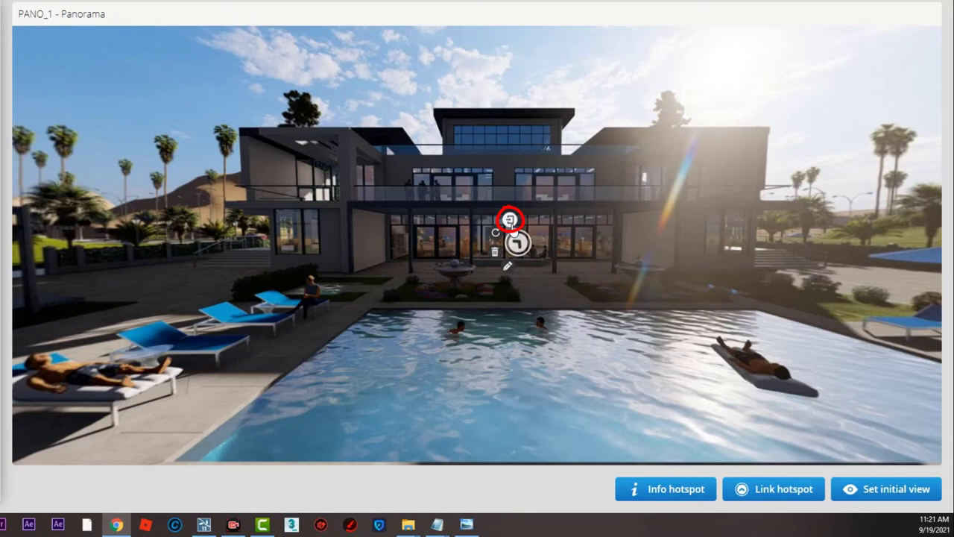
left_click(512, 223)
left_click_drag(524, 261, 592, 235)
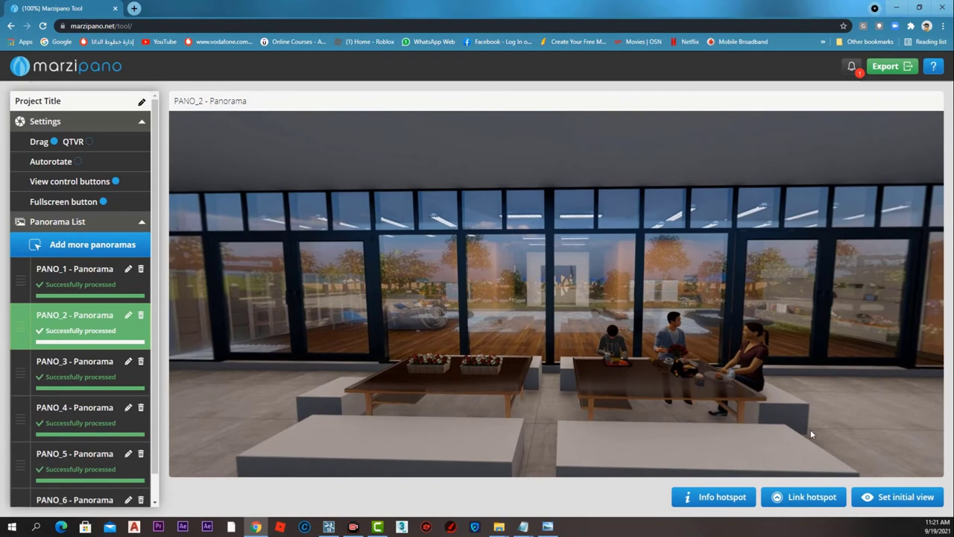
left_click(802, 497)
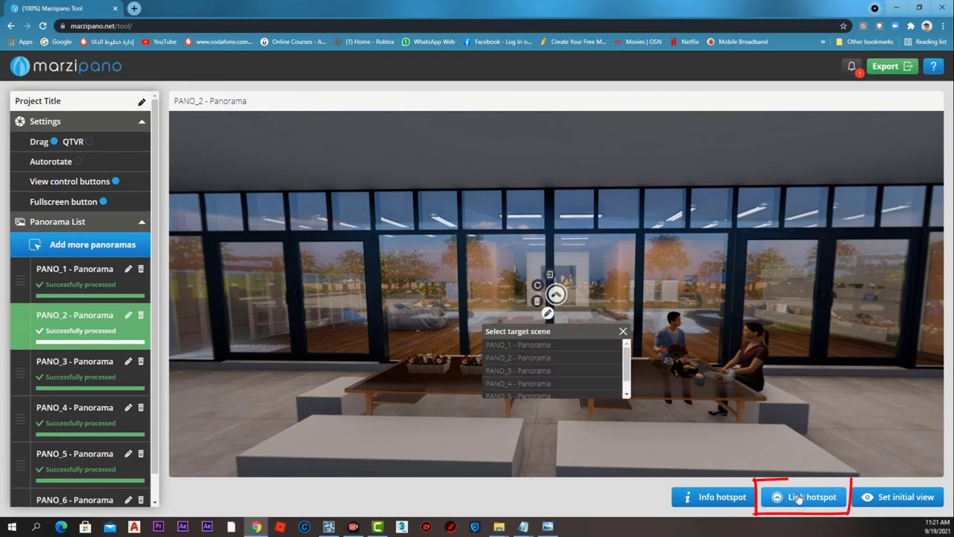
left_click(536, 374)
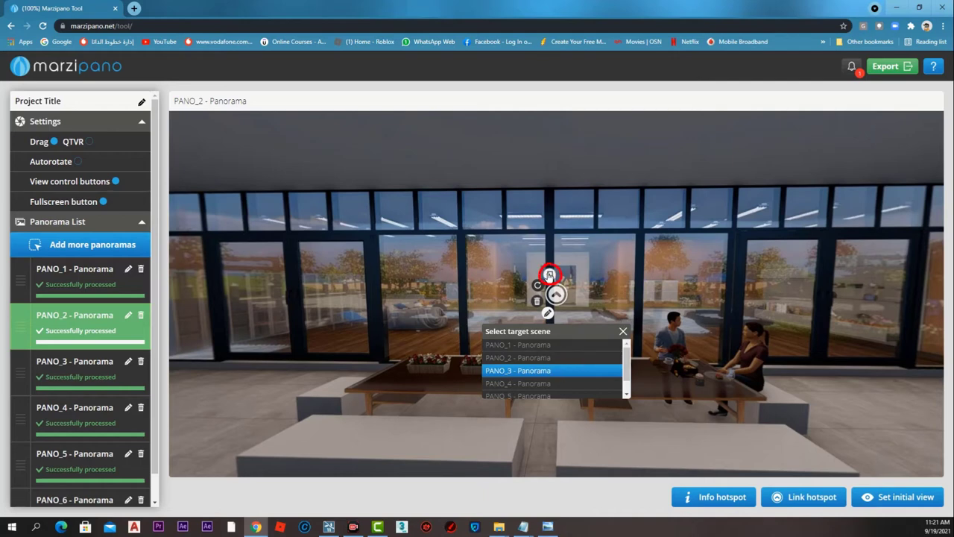
Follow the hotspot to PANO_3 and add a link hotspot back to PANO_2 on the glass wall facing the terrace
left_click(549, 275)
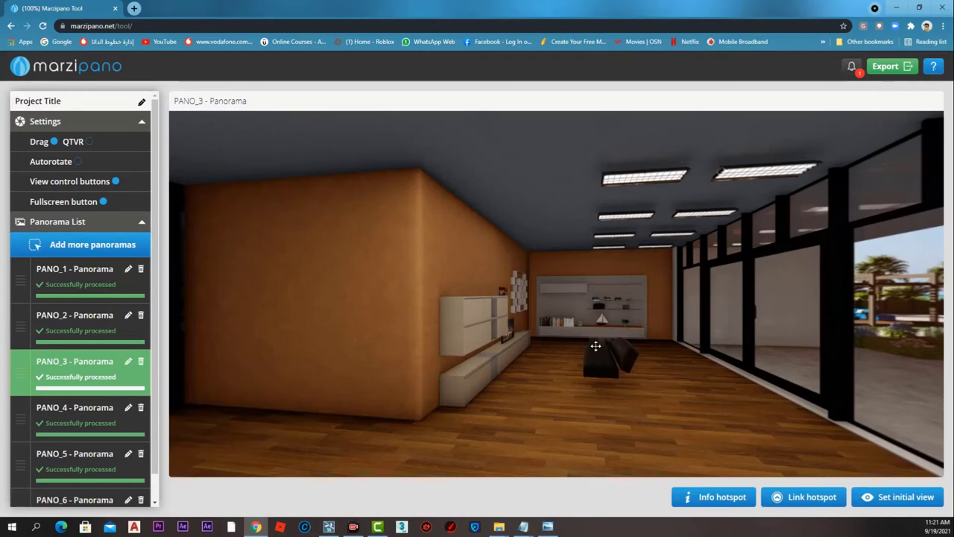
left_click_drag(596, 346, 356, 315)
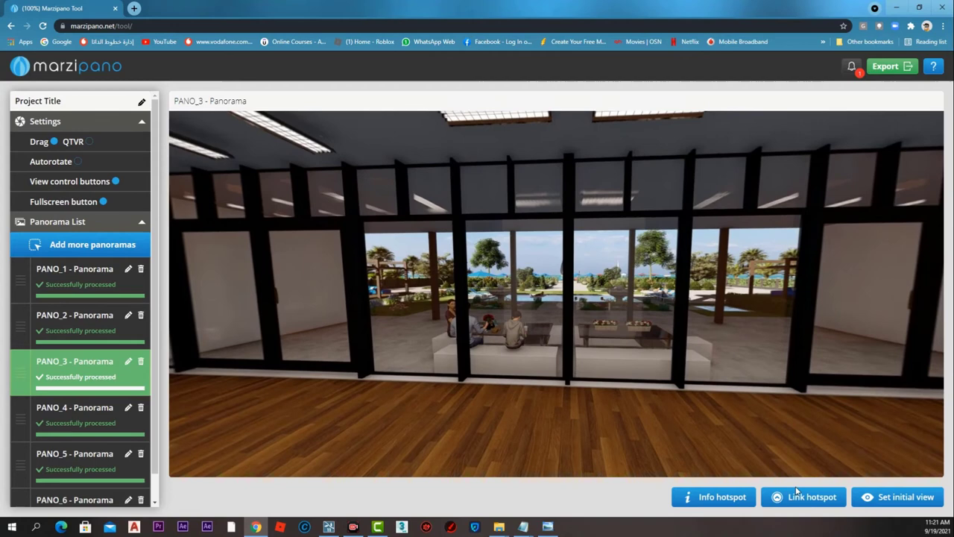
left_click(796, 493)
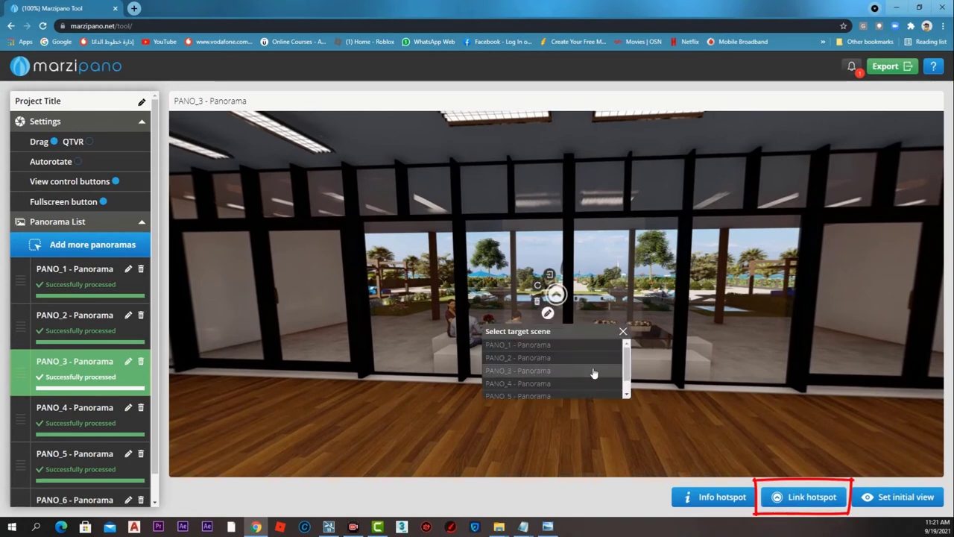
left_click(549, 276)
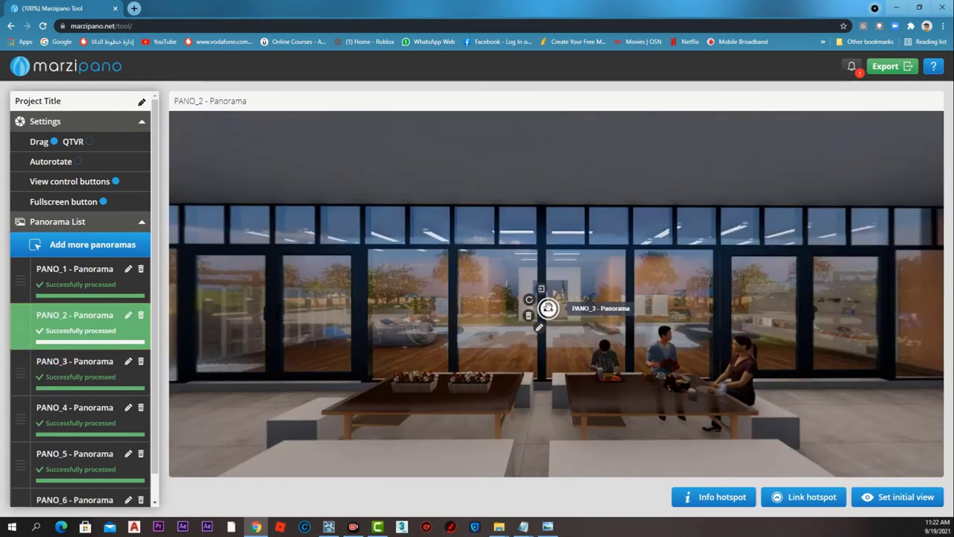
Add a link hotspot over the swimming pool in PANO_2, targeting PANO_1, and follow it
left_click_drag(548, 302, 326, 280)
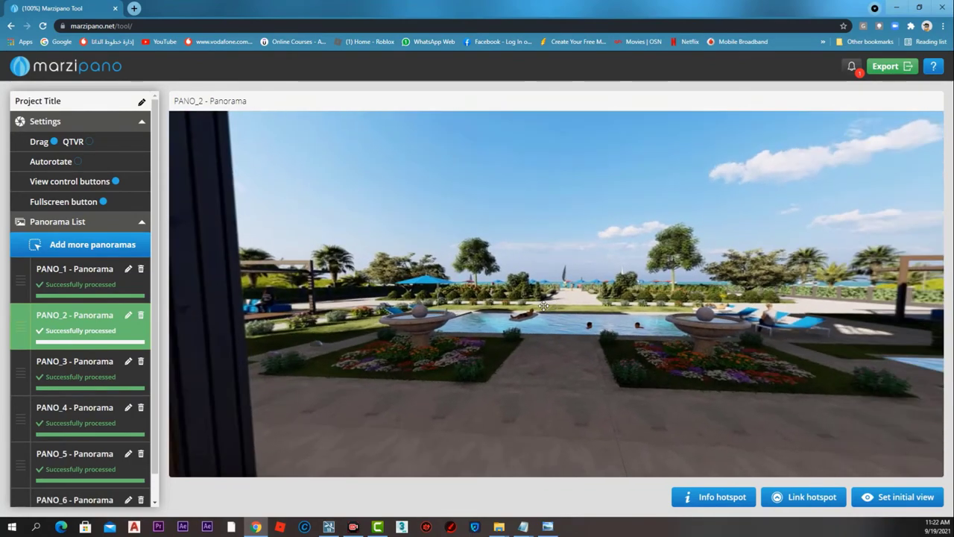
left_click(825, 505)
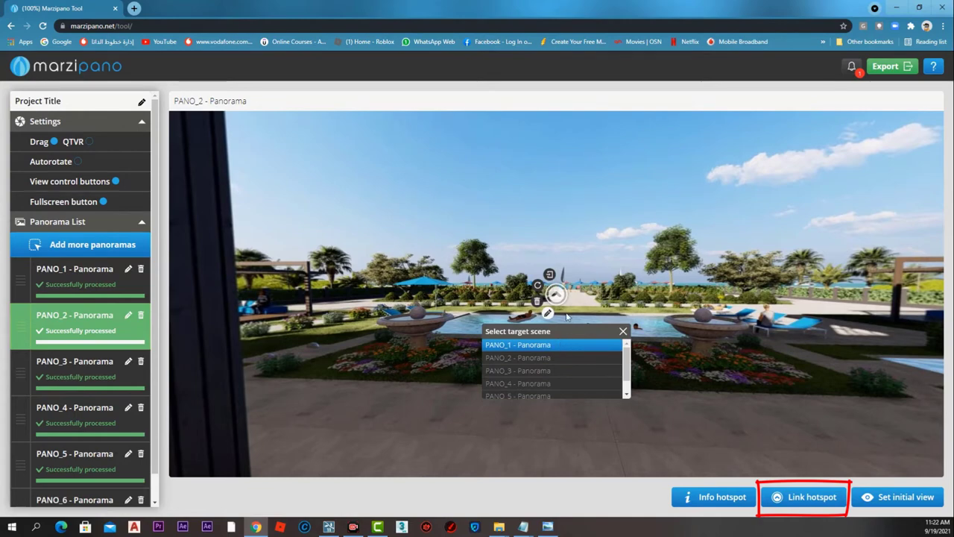
left_click(549, 275)
Add a link hotspot near the garden path beside the pool in PANO_1, targeting PANO_4
left_click_drag(638, 334, 418, 335)
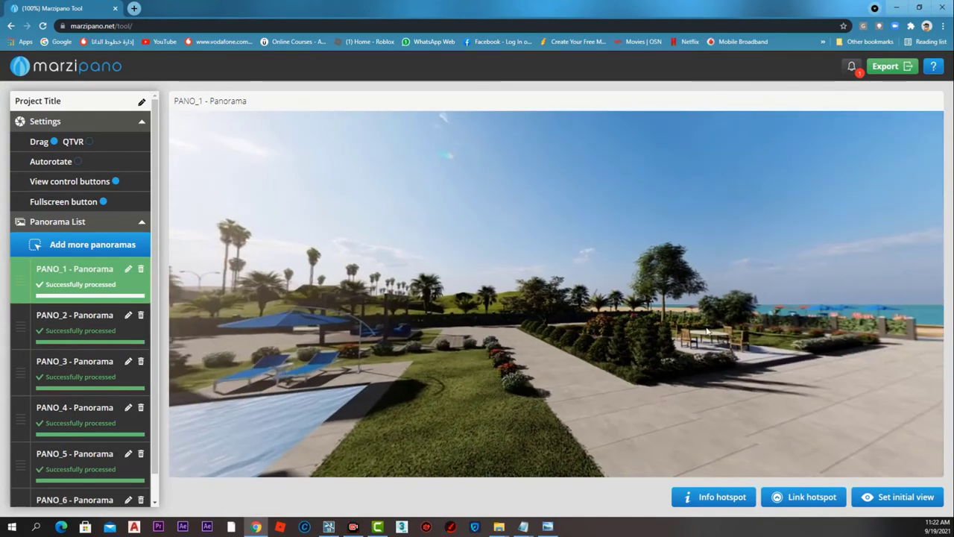
left_click_drag(707, 330, 631, 339)
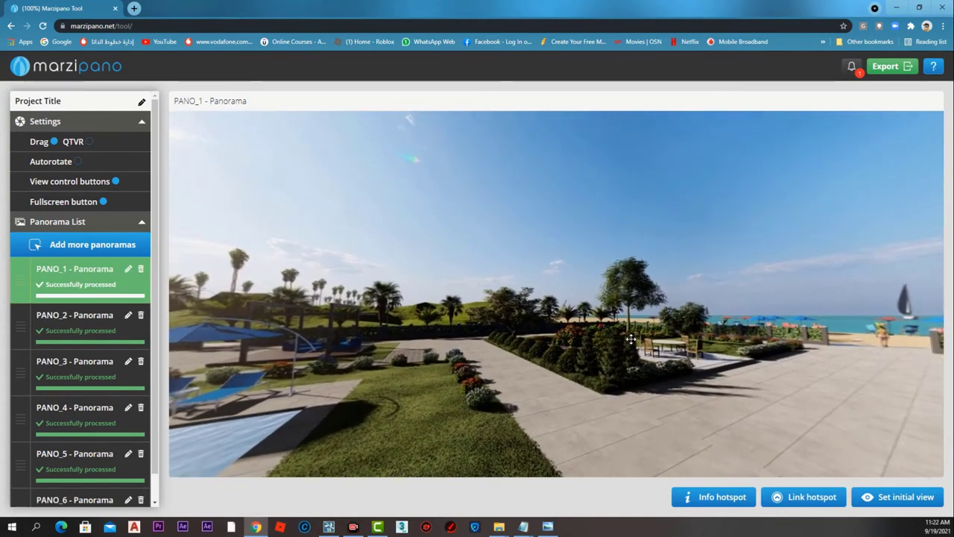
left_click(806, 498)
left_click(522, 382)
left_click(806, 498)
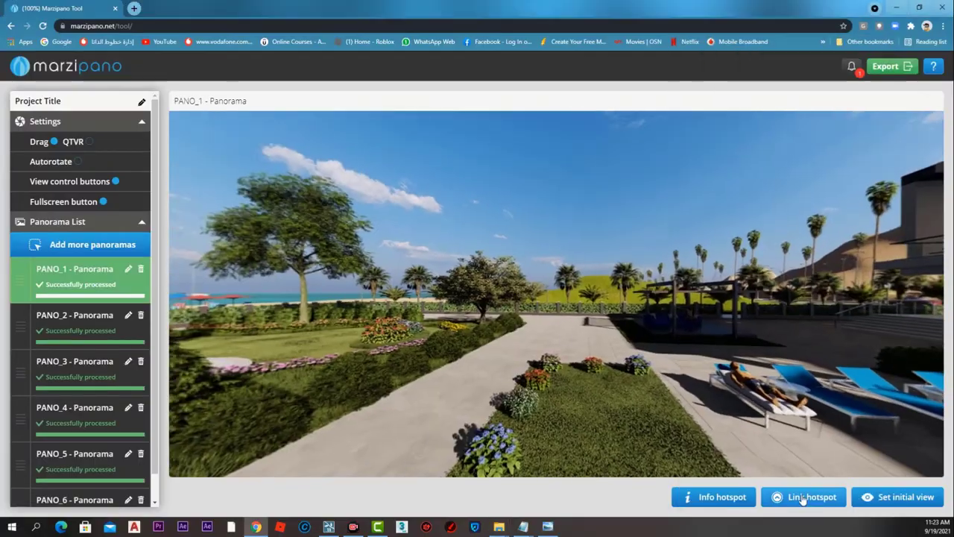
Add link hotspots in PANO_1 on the opposite garden and the villa's upper balcony, and a return link hotspot in PANO_6
left_click(802, 498)
left_click(365, 397)
left_click(805, 497)
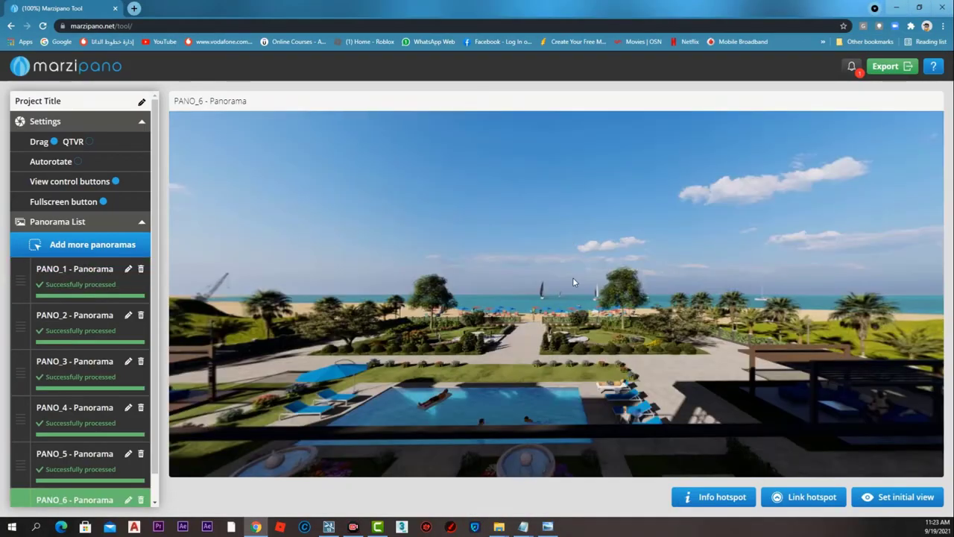
left_click(804, 497)
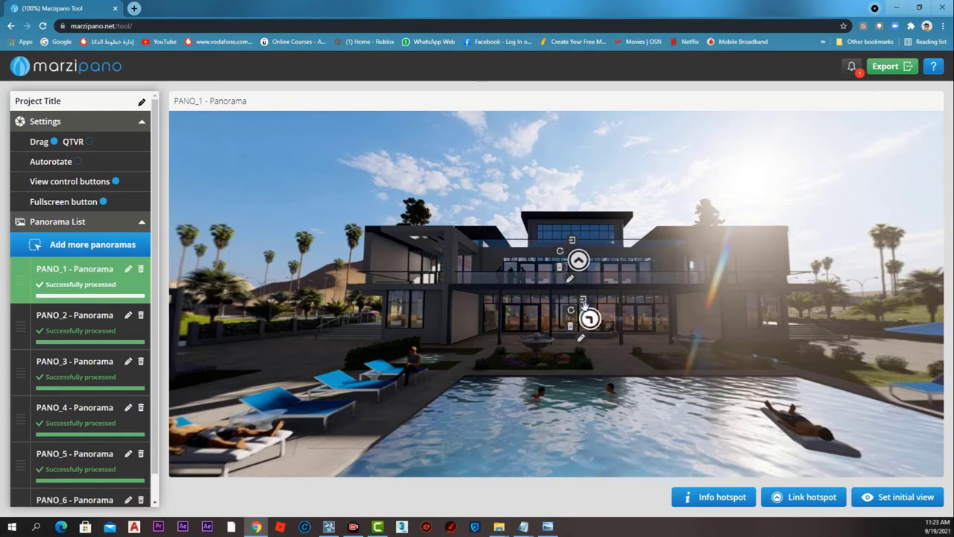
Test the link hotspots from PANO_1 through PANO_2 and PANO_3 and back, and check the garden hotspots in PANO_1
left_click(585, 302)
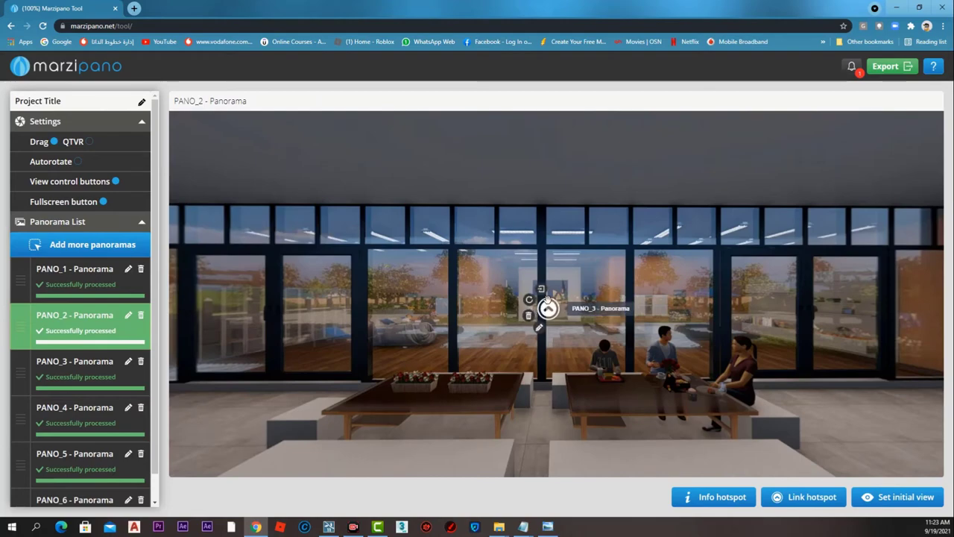
left_click(543, 293)
left_click_drag(676, 300, 346, 284)
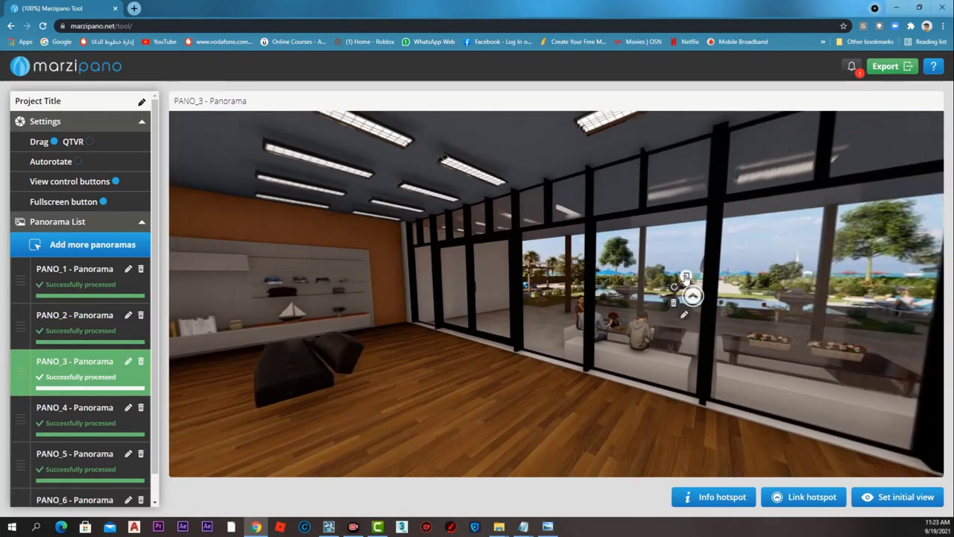
left_click(686, 279)
left_click_drag(742, 317, 455, 306)
left_click_drag(738, 343, 396, 304)
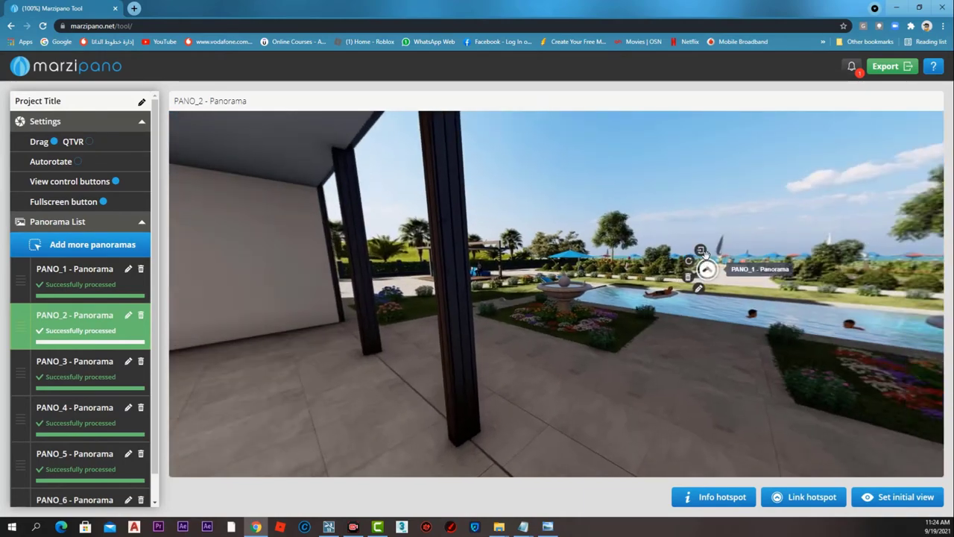
left_click(702, 252)
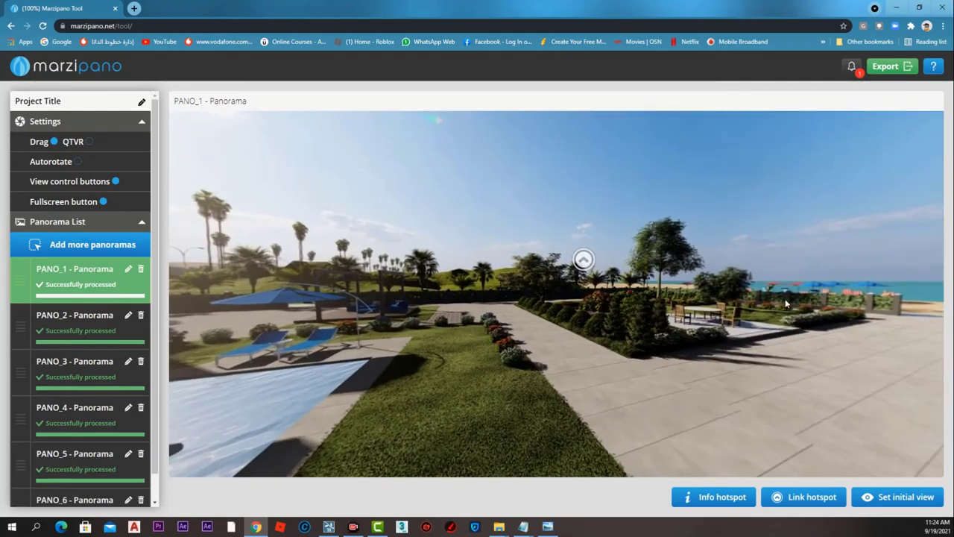
left_click_drag(786, 304, 611, 300)
left_click_drag(817, 332, 586, 298)
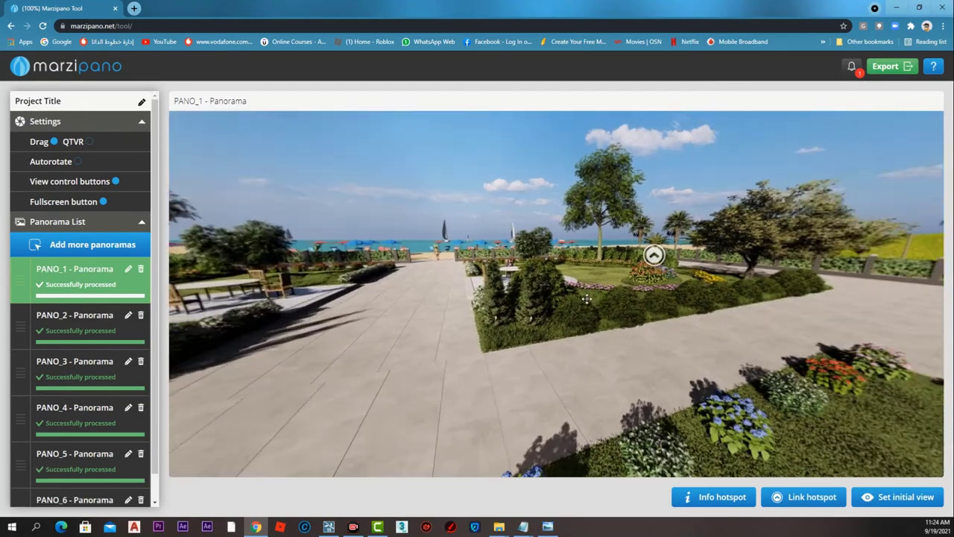
mouse_move(718, 337)
left_mouse_down()
mouse_move(398, 341)
mouse_move(718, 344)
left_mouse_up()
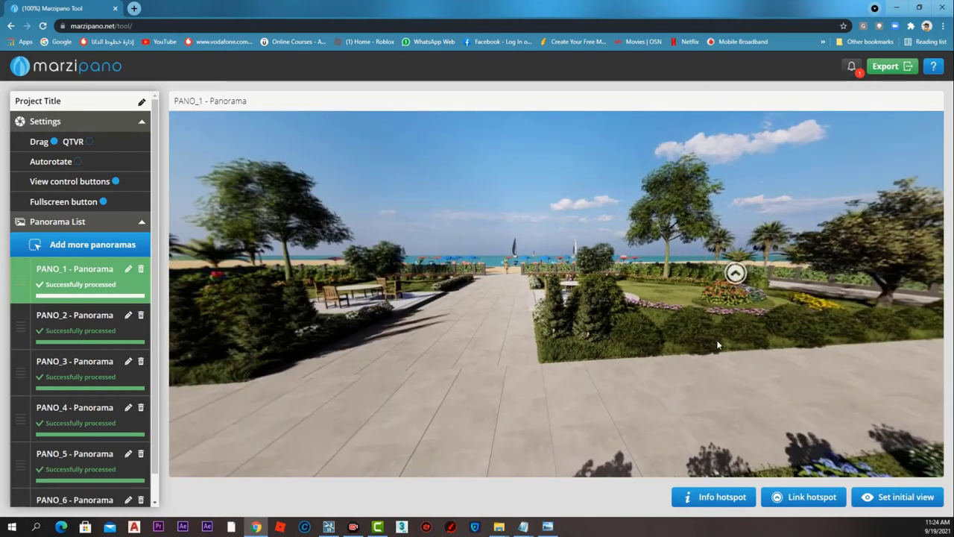
left_click_drag(572, 320, 669, 293)
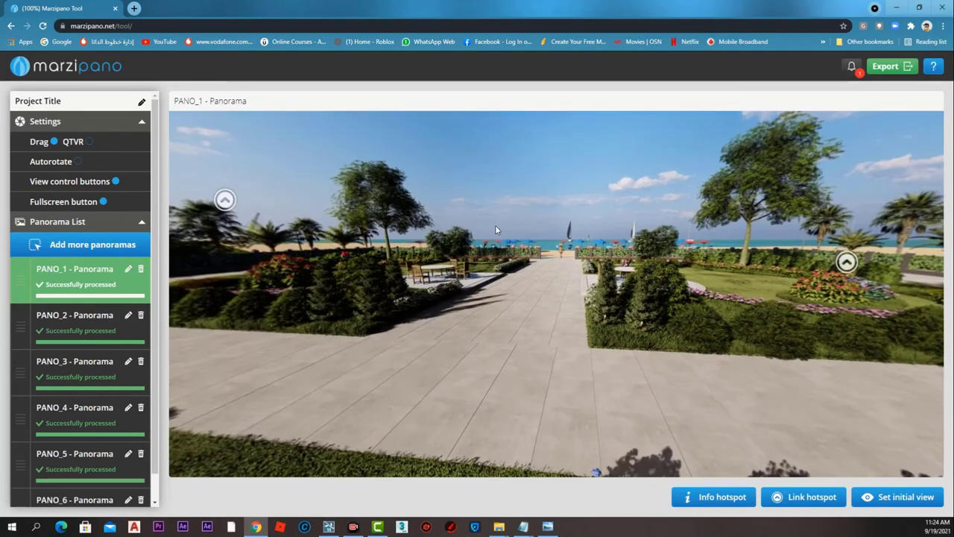
Set the project title to VILLA NORTH COAST and turn on Autorotate
left_click_drag(417, 272, 350, 252)
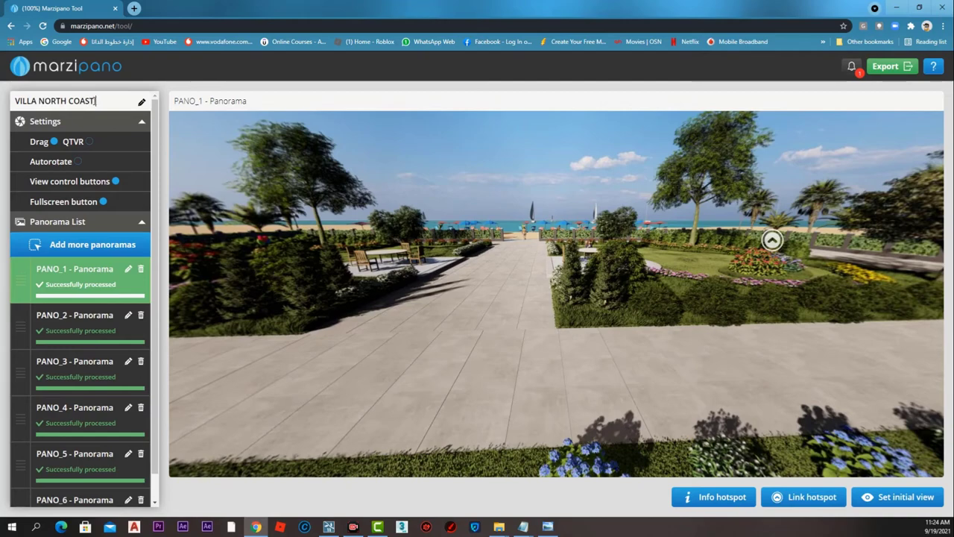
left_click(78, 161)
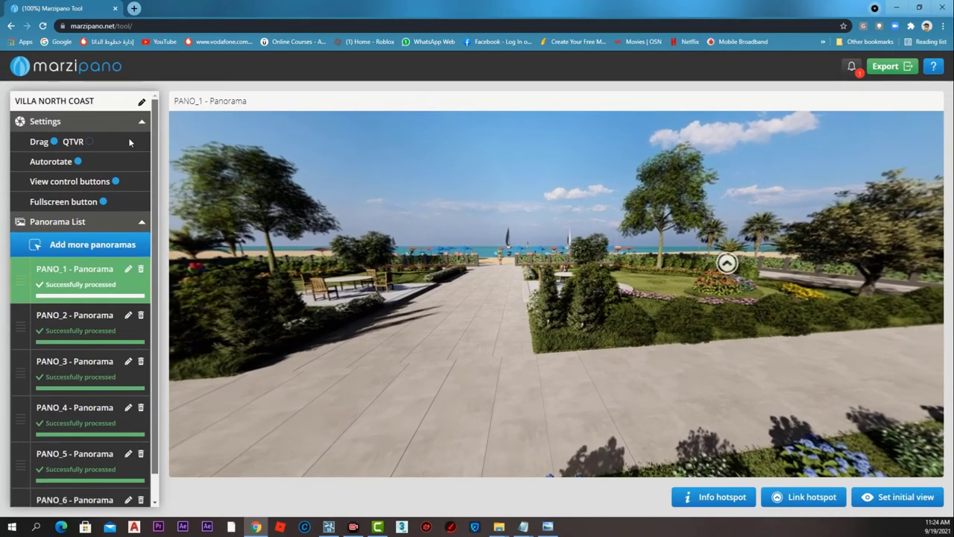
Export the virtual tour project as a zip archive and dismiss the export dialog
left_click_drag(561, 239, 620, 298)
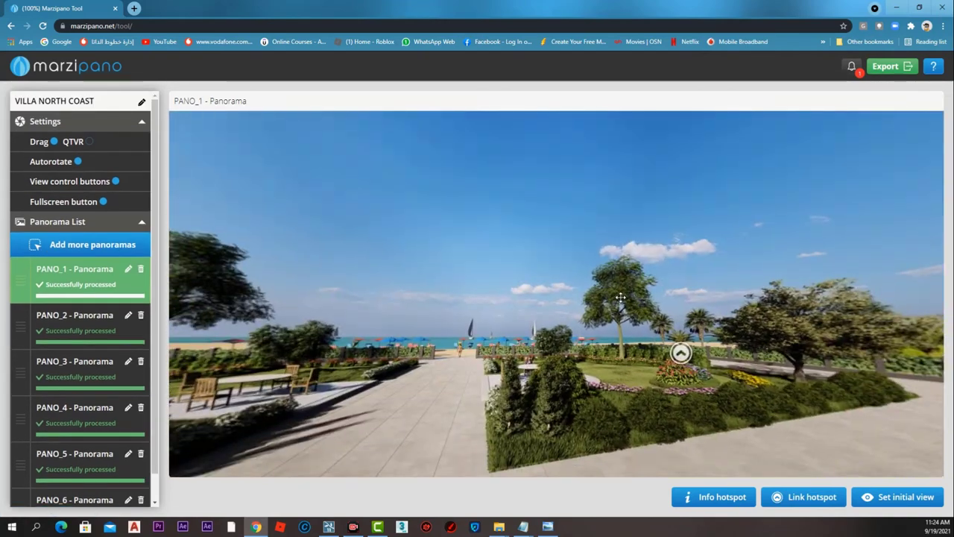
left_click(887, 66)
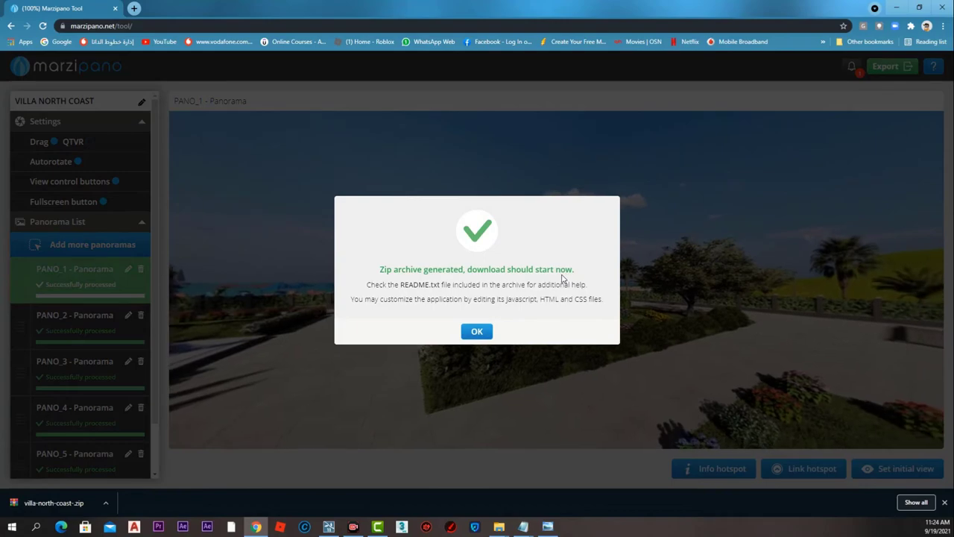
left_click(478, 332)
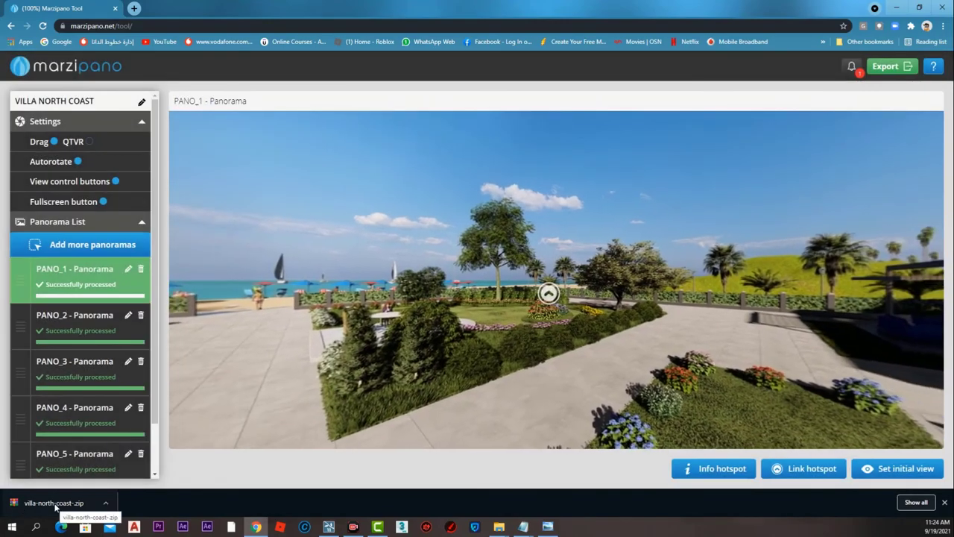
Show the downloaded villa-north-coast zip in its folder and extract it to its own subfolder in 10-PANORAMA
left_click(66, 504)
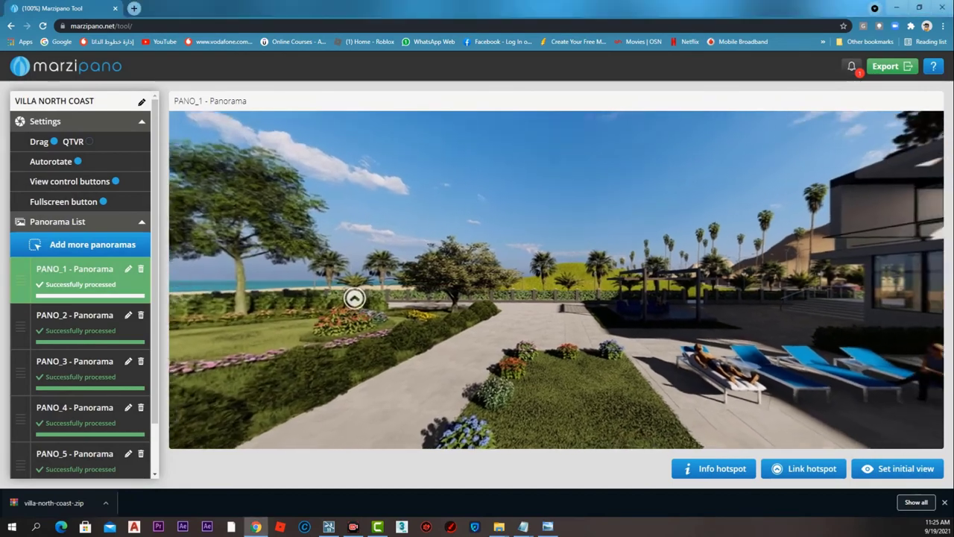
right_click(65, 503)
left_click(82, 481)
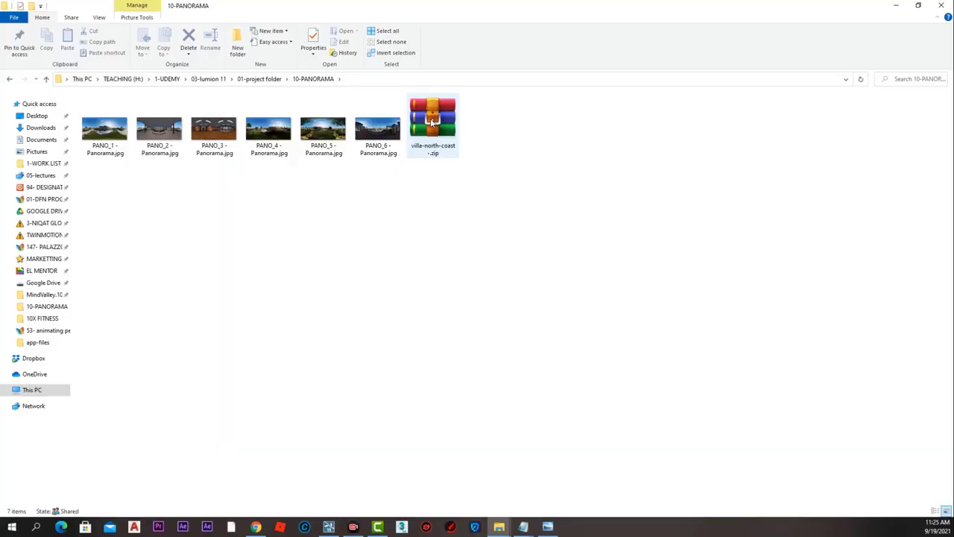
left_click(432, 121)
right_click(432, 119)
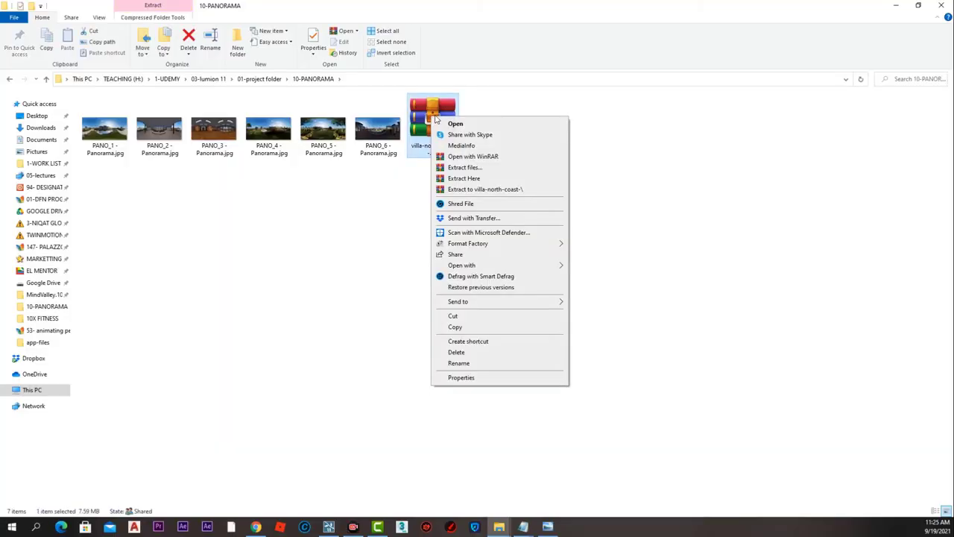
left_click(482, 168)
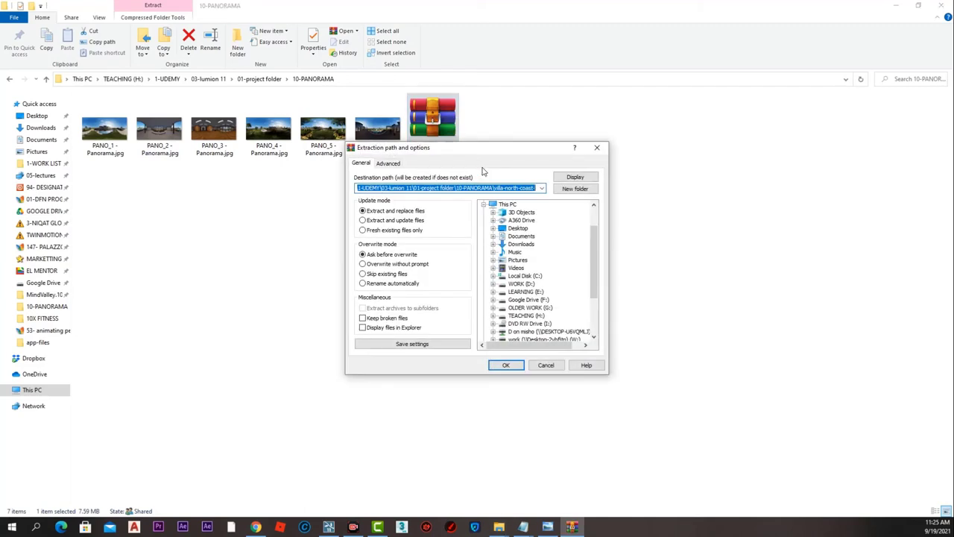
left_click(506, 366)
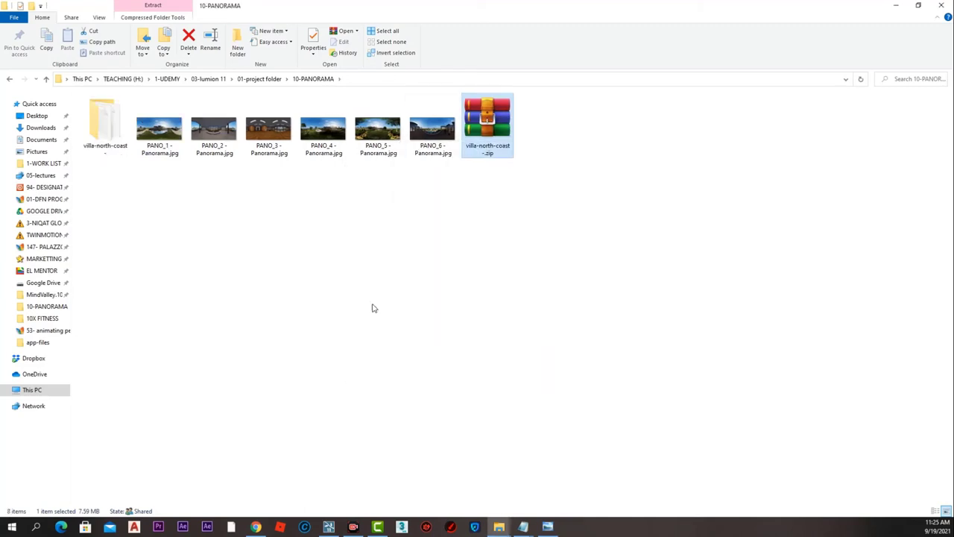
Open index.html from the extracted tour's app-files folder with Internet Explorer
double_click(105, 123)
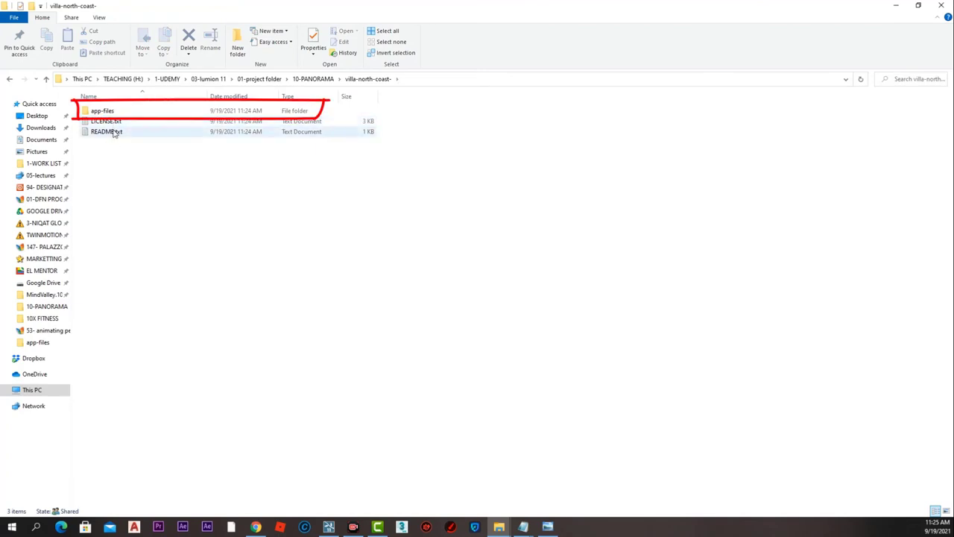
left_click(98, 113)
double_click(99, 112)
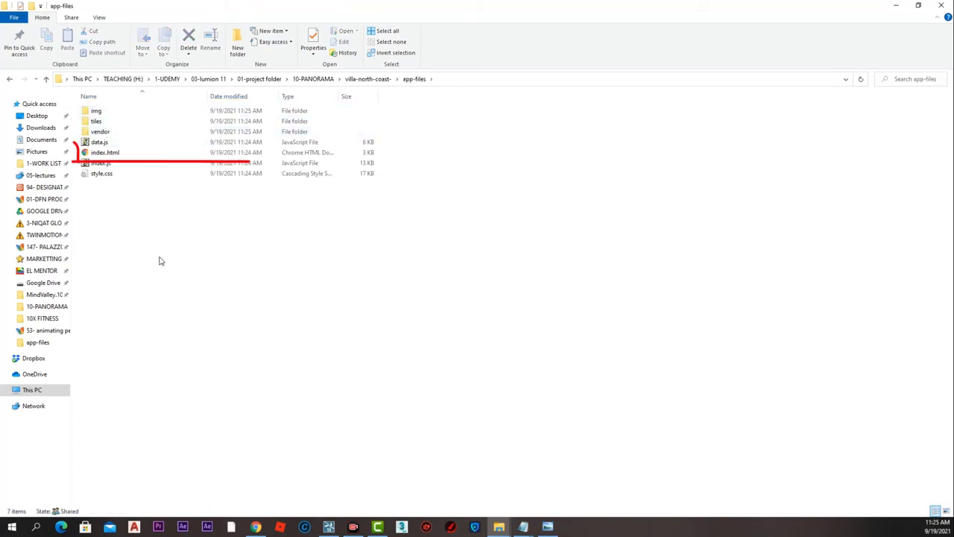
left_click(95, 154)
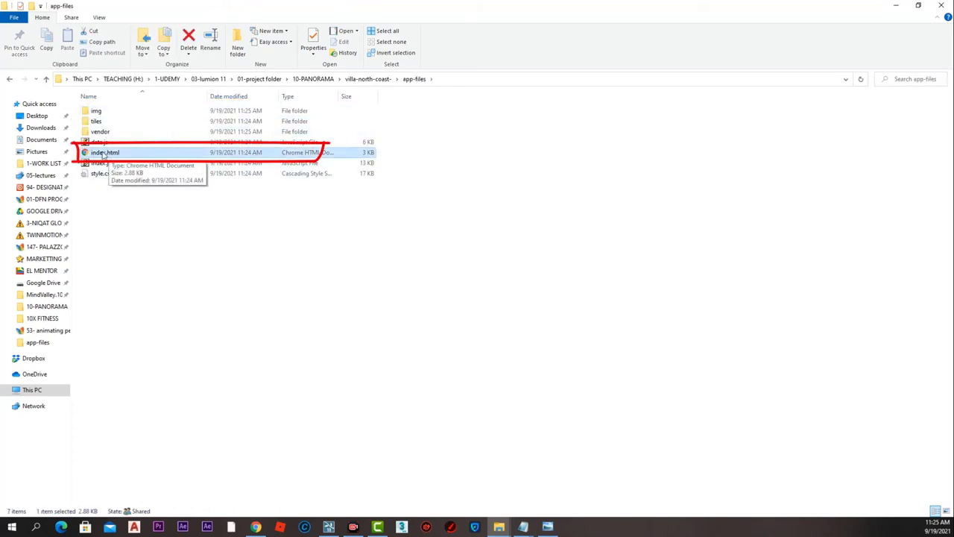
right_click(104, 155)
mouse_move(197, 258)
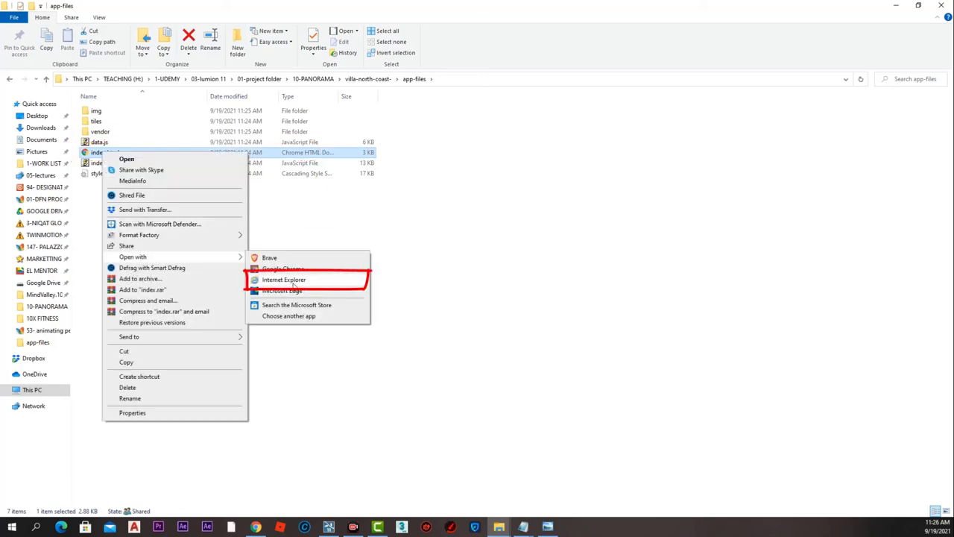
left_click(290, 280)
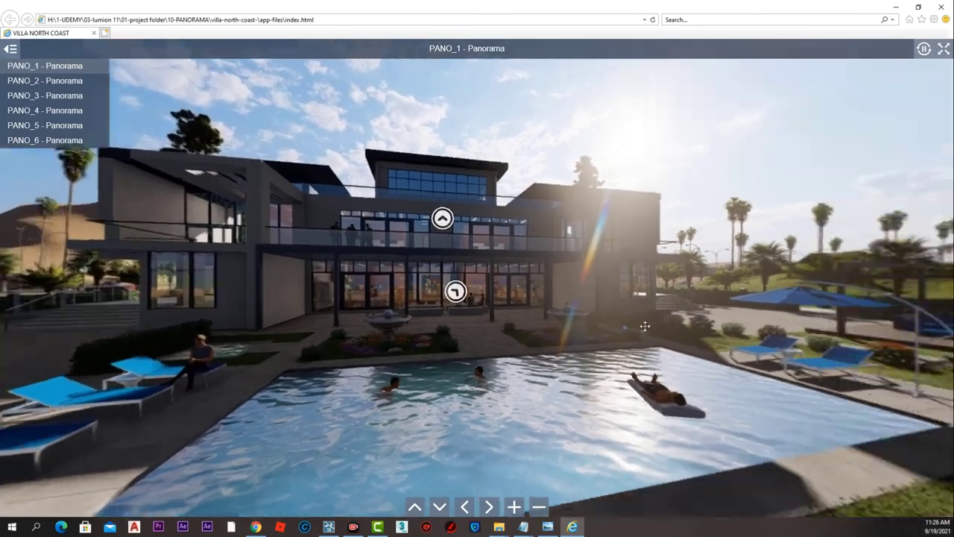
Look around PANO_1 in the exported tour and follow the link hotspots through PANO_2 into PANO_3
left_click_drag(645, 325, 284, 321)
left_click_drag(615, 324, 283, 322)
left_click_drag(703, 329, 299, 314)
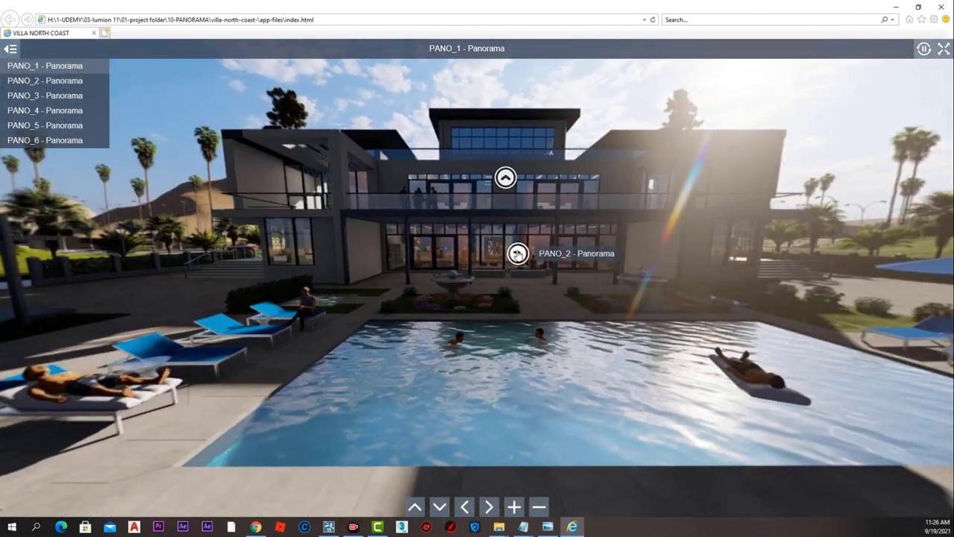
left_click(517, 253)
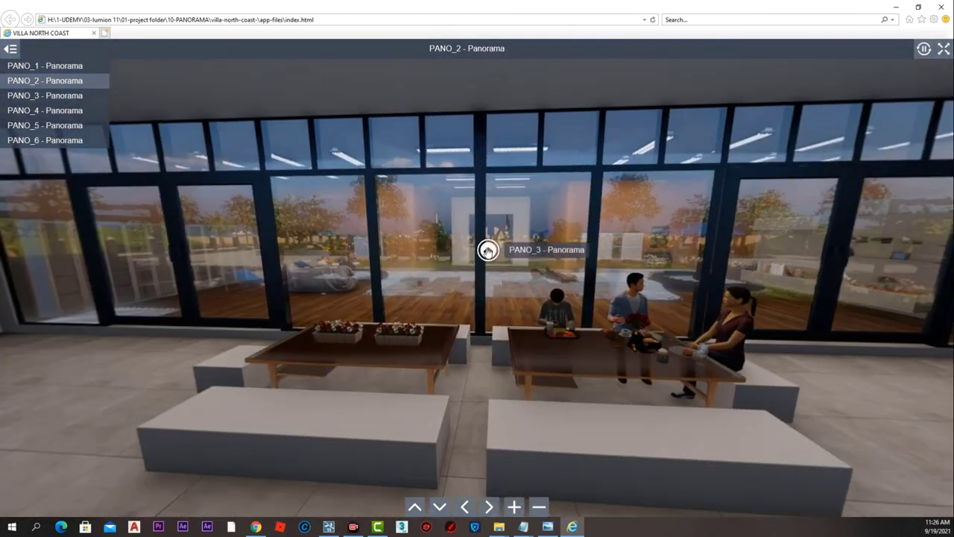
left_click(486, 247)
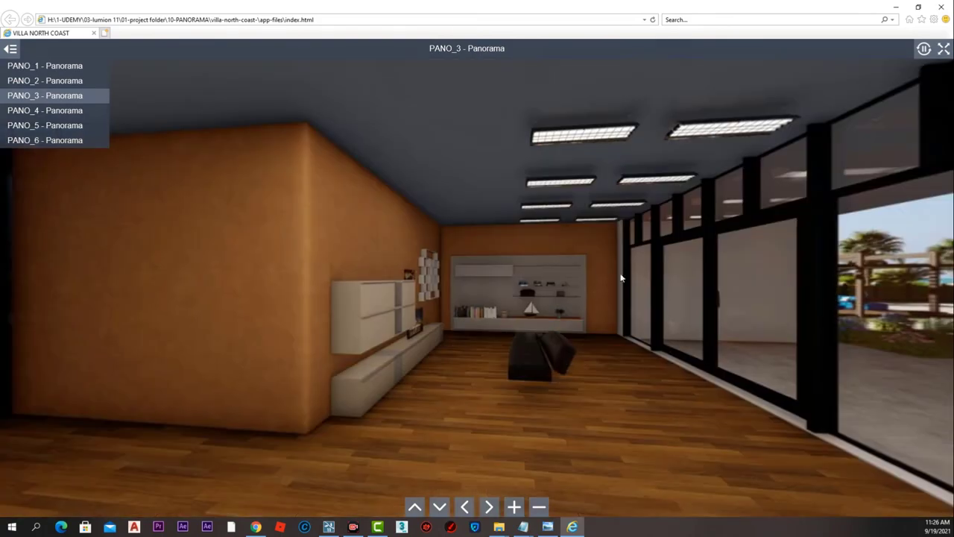
Look around PANO_3 and test the link hotspots back through PANO_2 to PANO_1 and up to PANO_6
left_click_drag(626, 284, 358, 298)
left_click(452, 302)
left_click_drag(596, 321, 331, 333)
left_click_drag(671, 350, 550, 358)
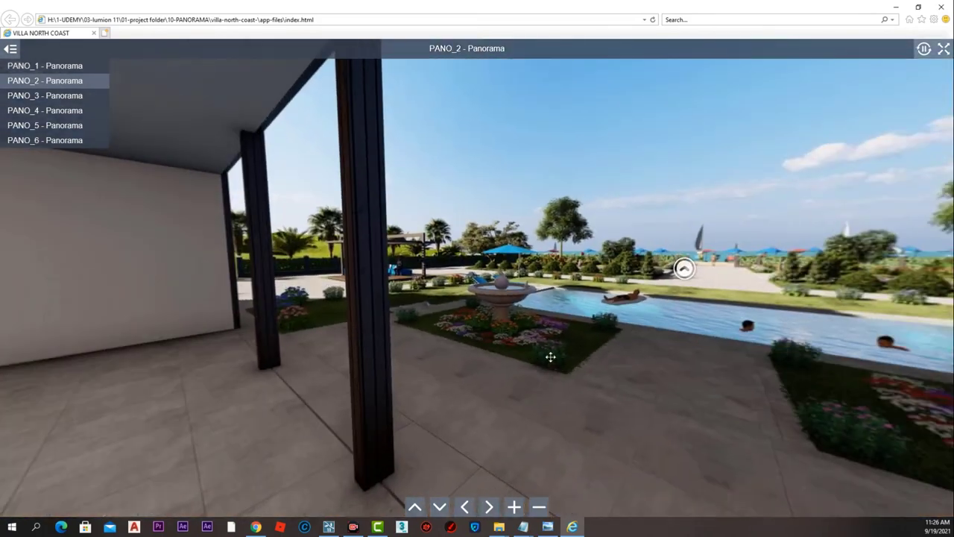
left_click(685, 268)
left_click(410, 217)
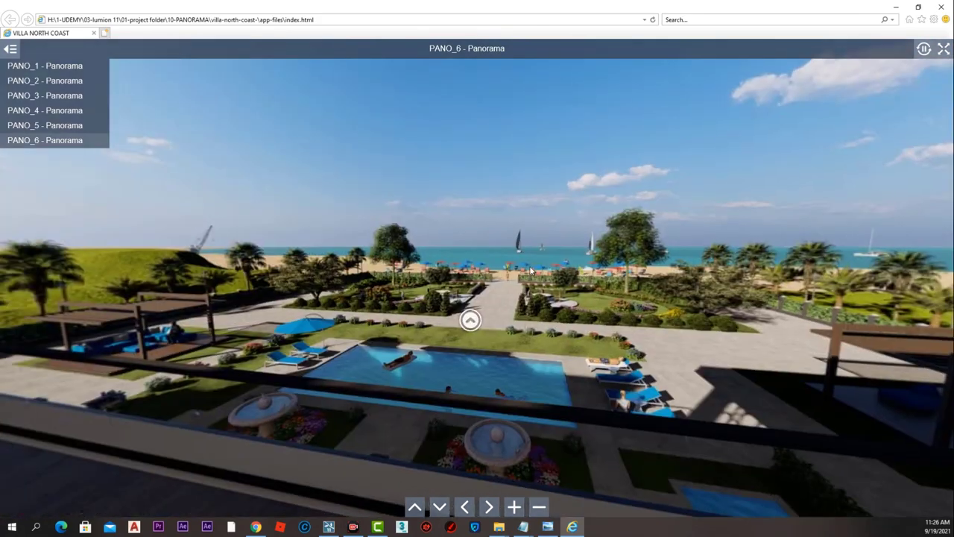
Switch directly between PANO_5, PANO_4, PANO_3 and PANO_6 from the scene list and turn autorotation back on
left_click(45, 126)
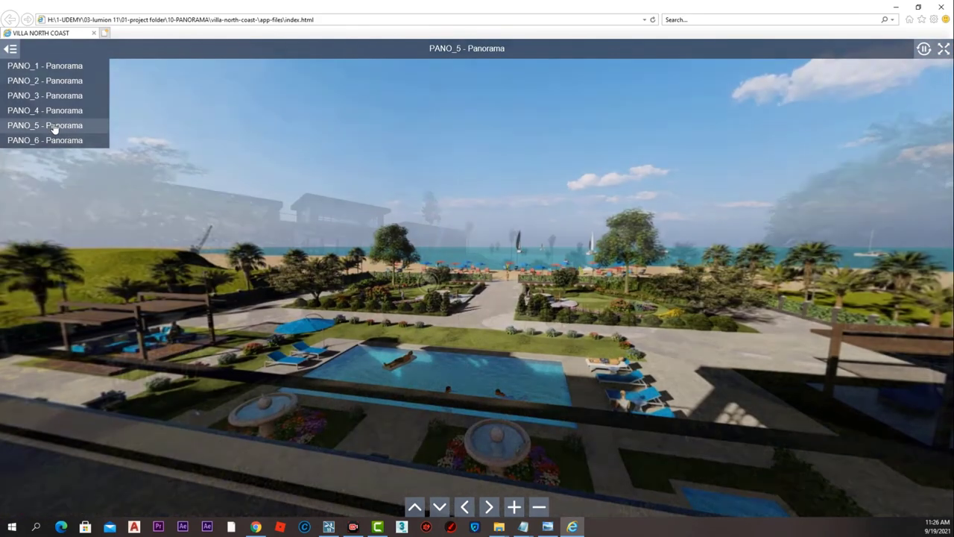
left_click(60, 106)
left_click(60, 97)
left_click(58, 141)
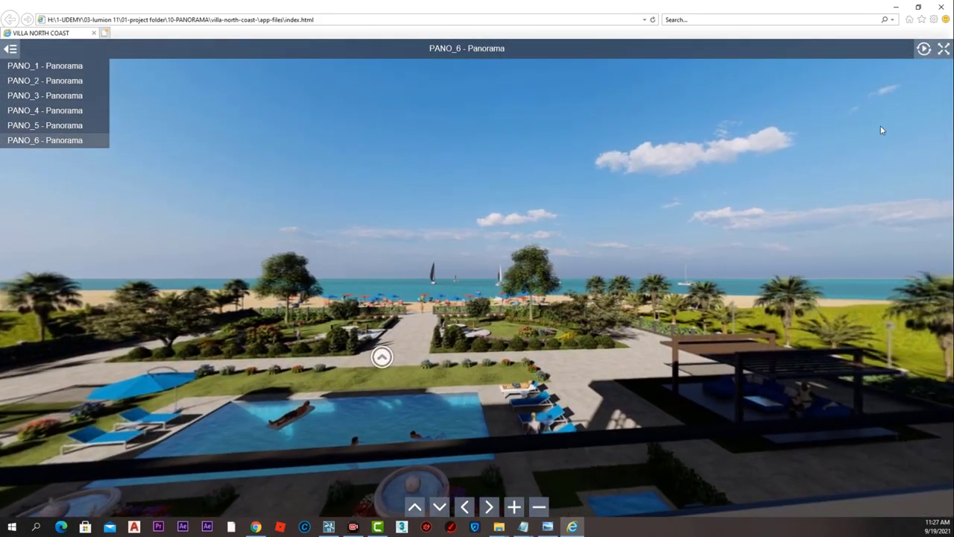
left_click(926, 48)
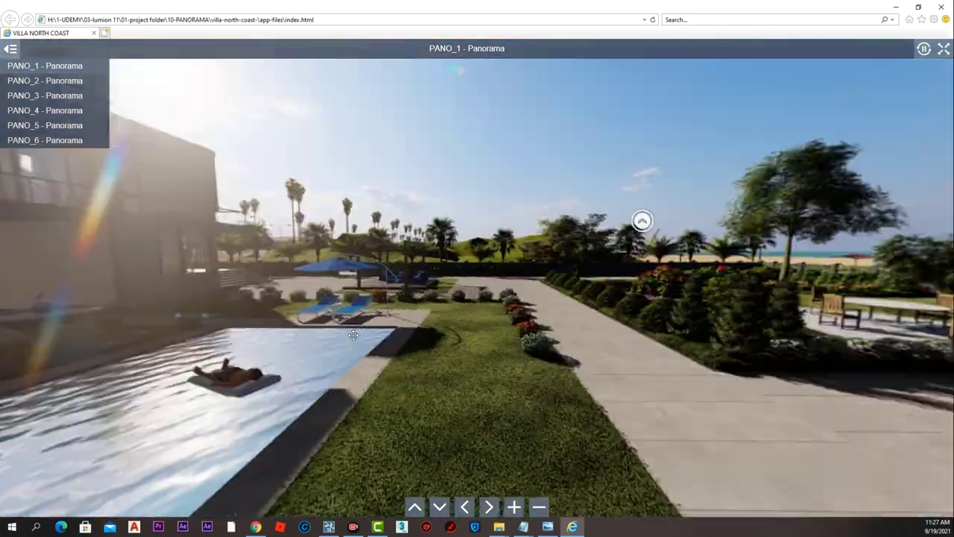